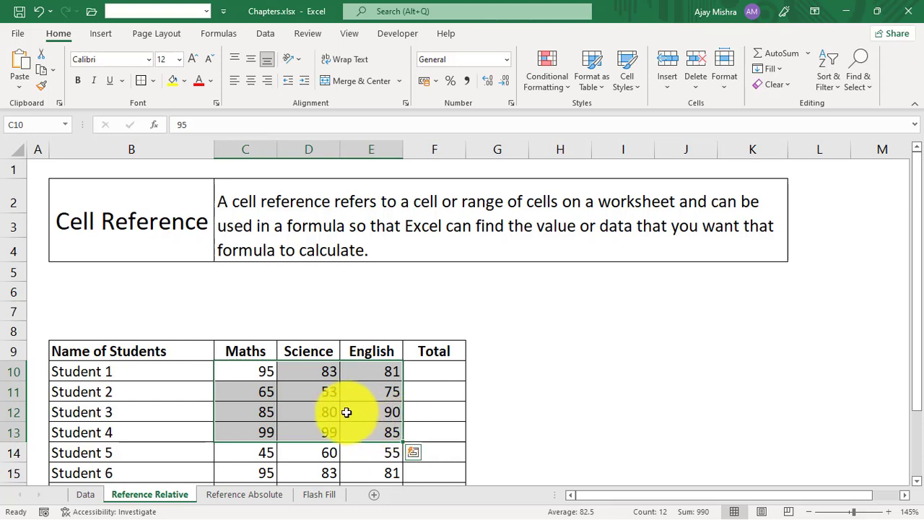
Select the marks of Students 1 to 4 across Maths, Science and English, range C10:E13
click(264, 371)
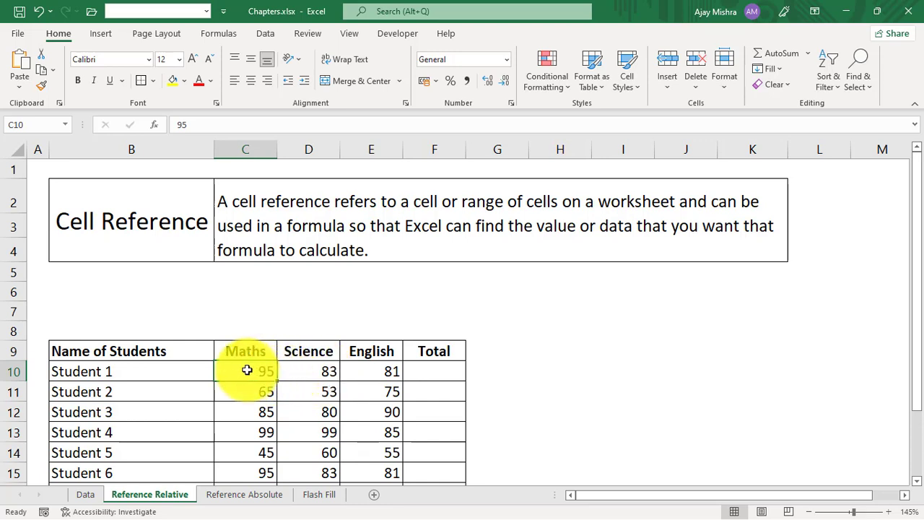
drag(249, 370, 386, 429)
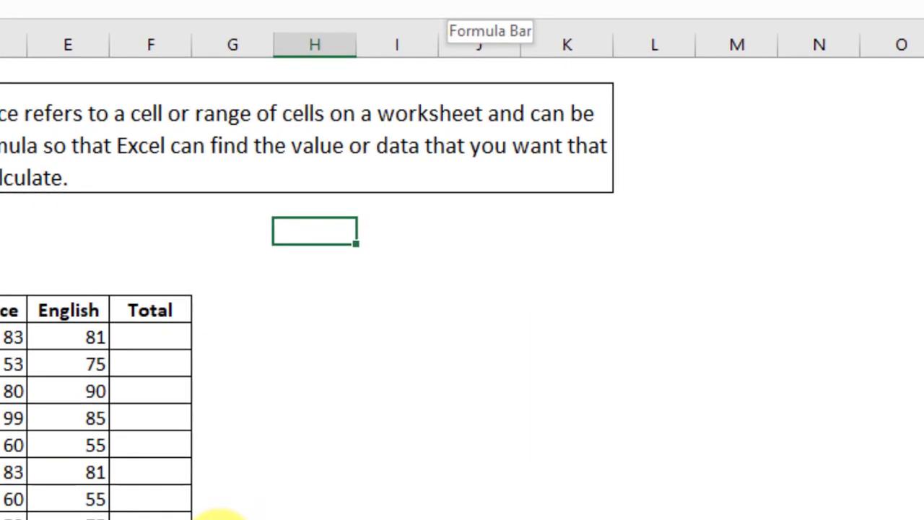
Enter the formula =10+5 with fixed numbers in cell H6
text(=)
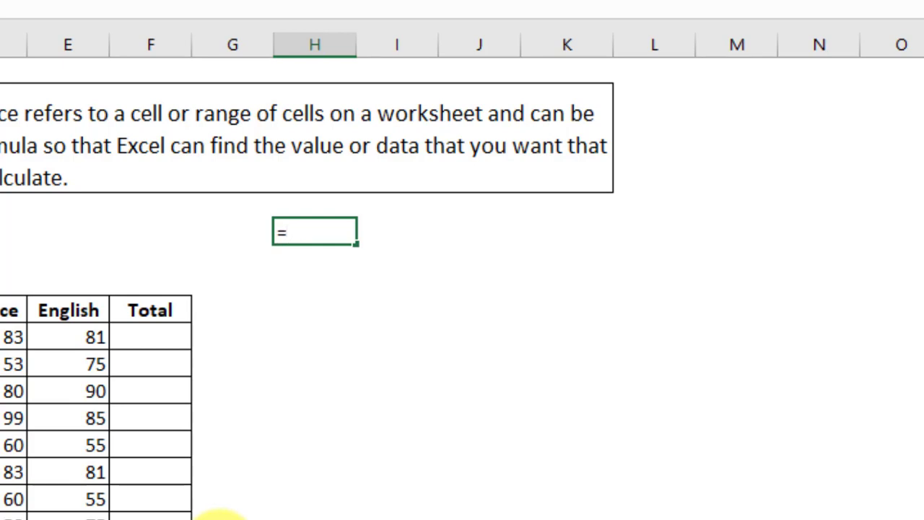
text(10+5)
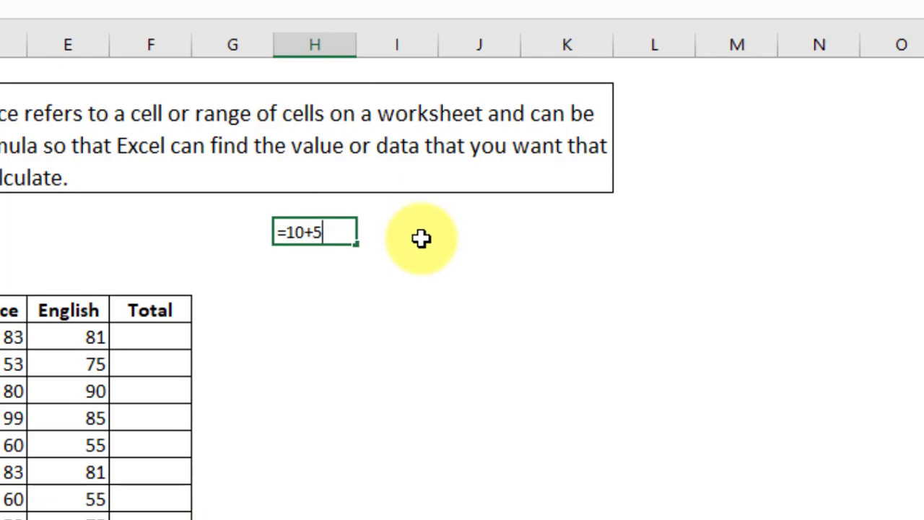
key(Return)
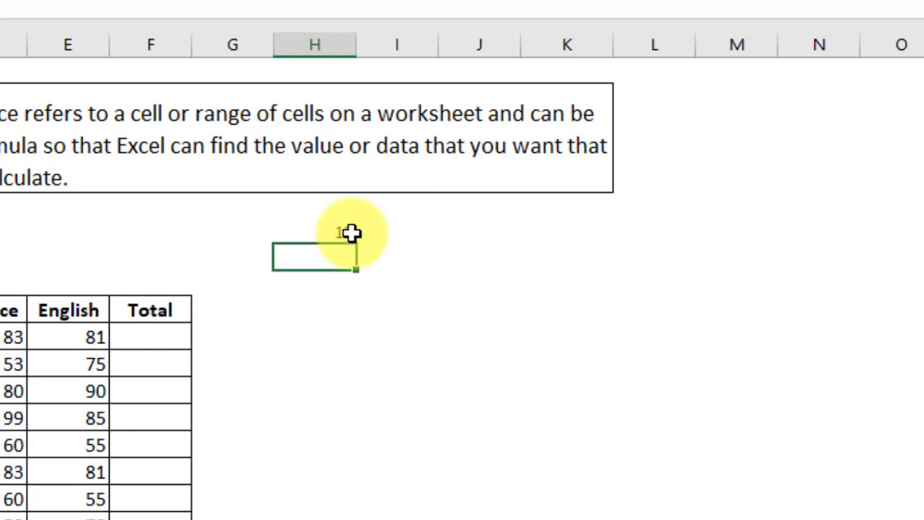
Review the formula stored in cell H6 and leave the cell without changing it
click(319, 228)
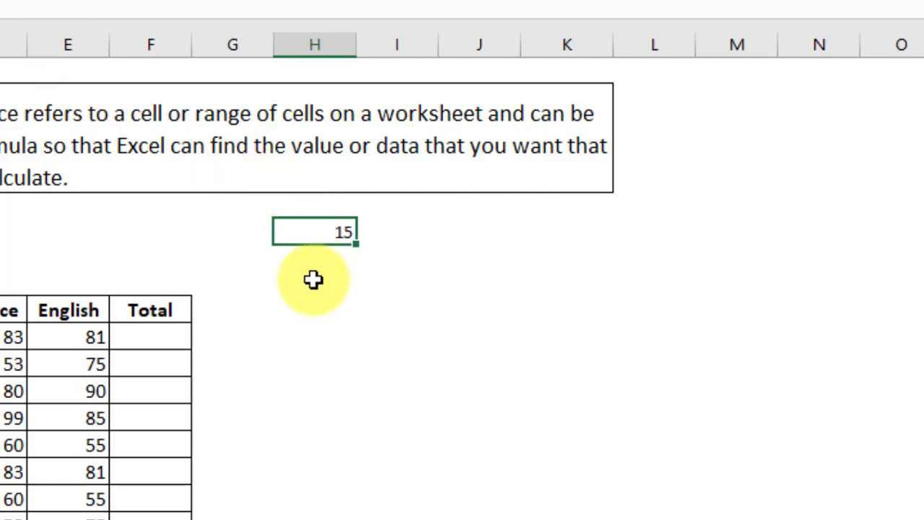
double_click(300, 232)
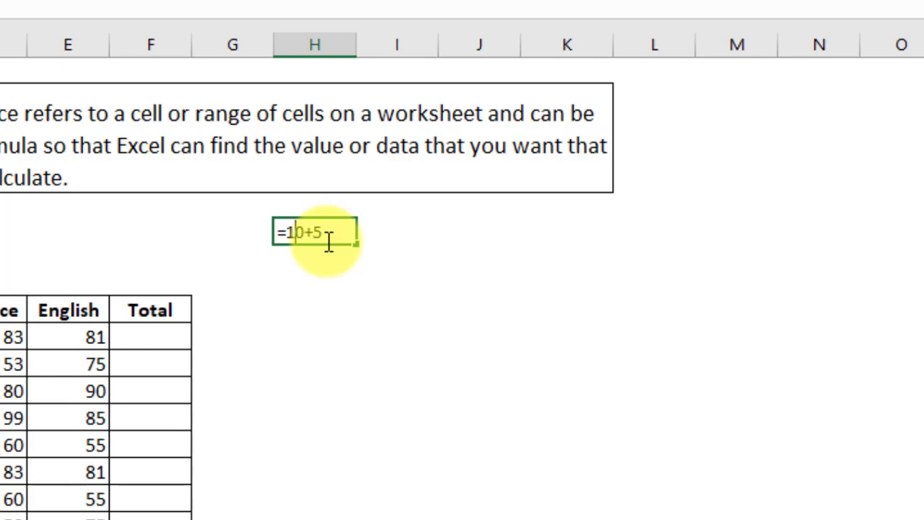
key(Return)
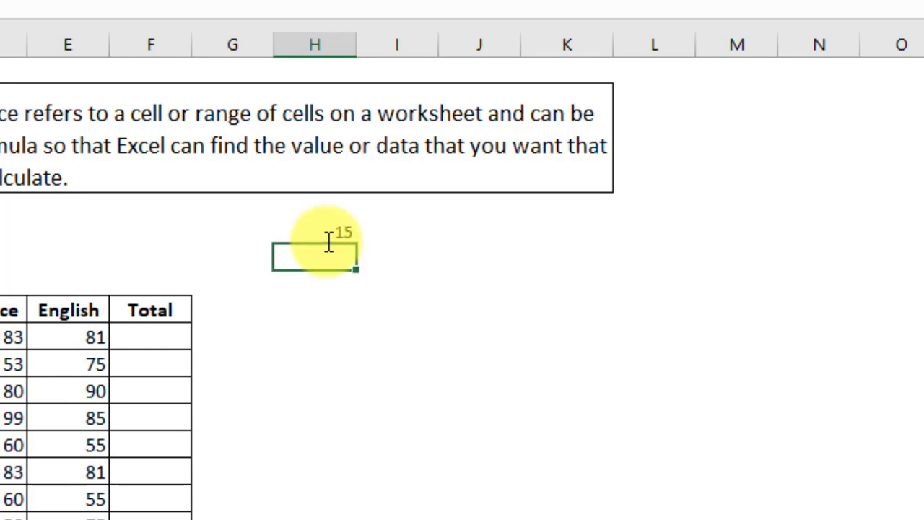
Enter 10 in cell K9 and 5 in cell K10 as separate source values
click(559, 209)
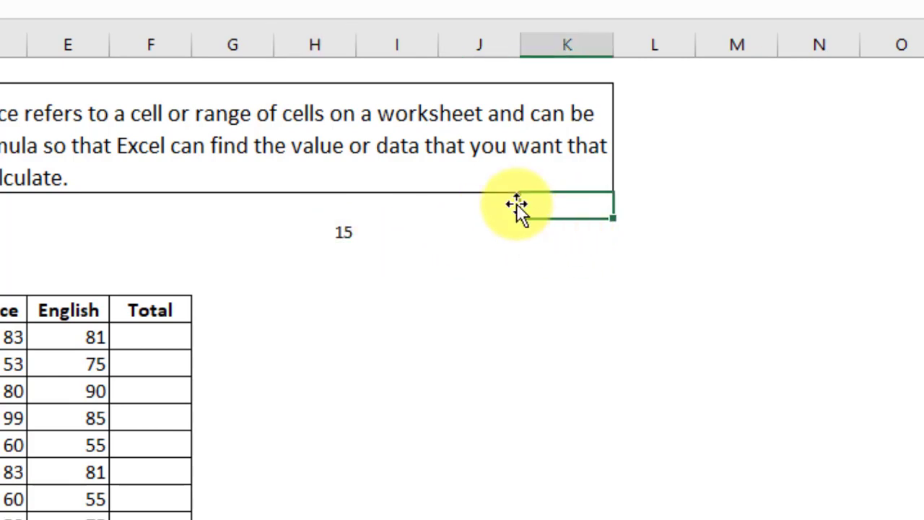
click(594, 301)
text(10)
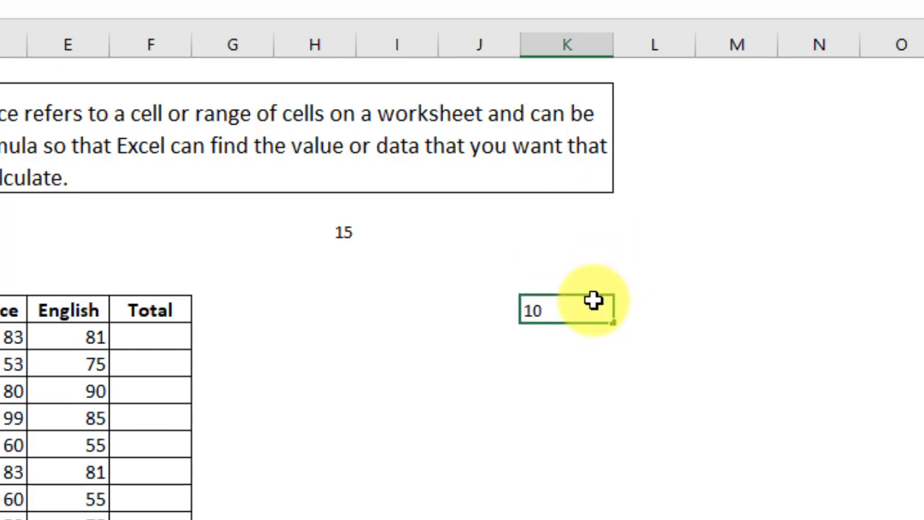
key(Return)
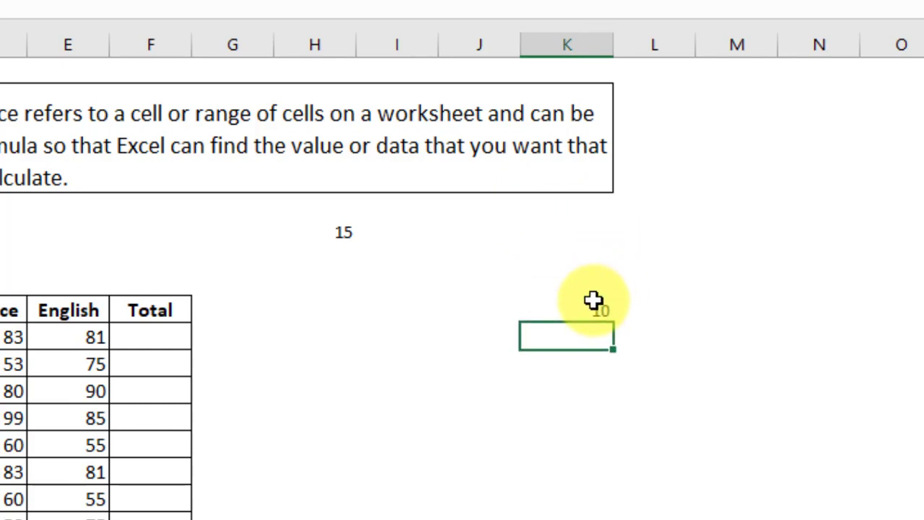
text(5)
key(Return)
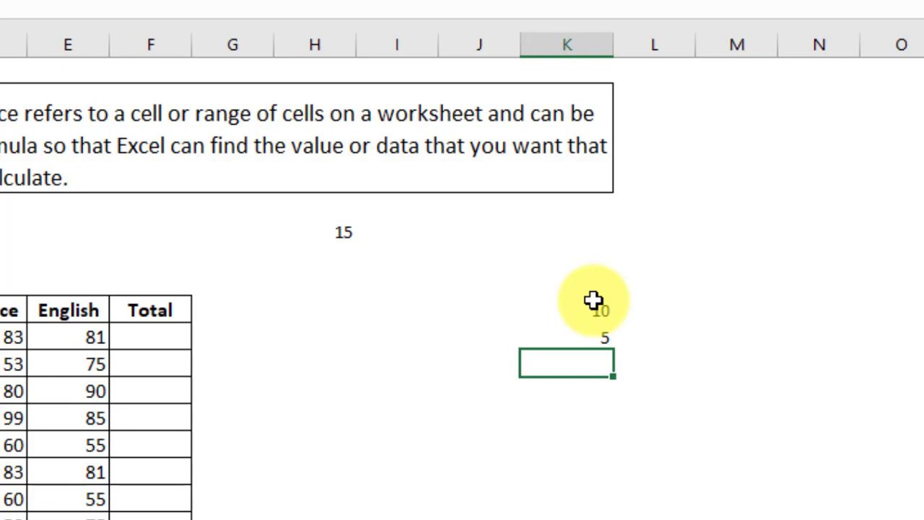
Enter the formula =K9+K10 in cell I10, referencing both source cells
key(Left)
key(Left)
key(Up)
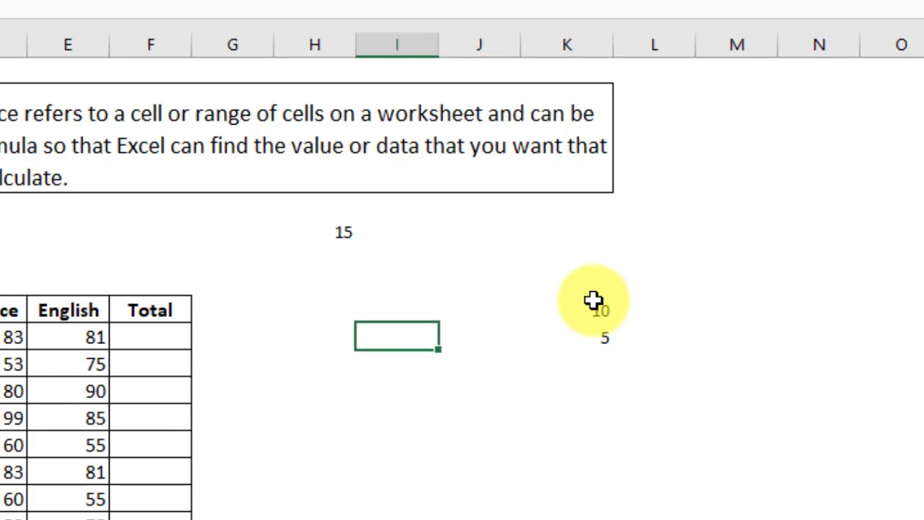
text(=s)
key(BackSpace)
click(601, 311)
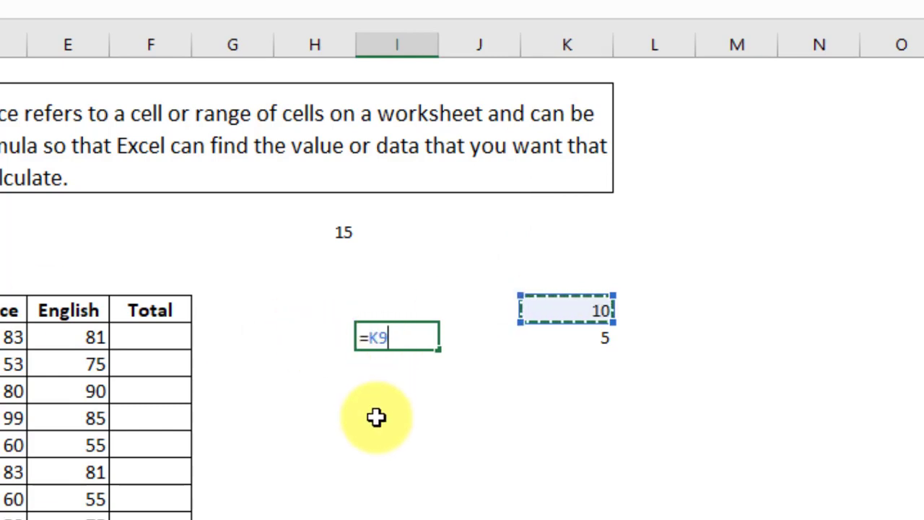
text(+)
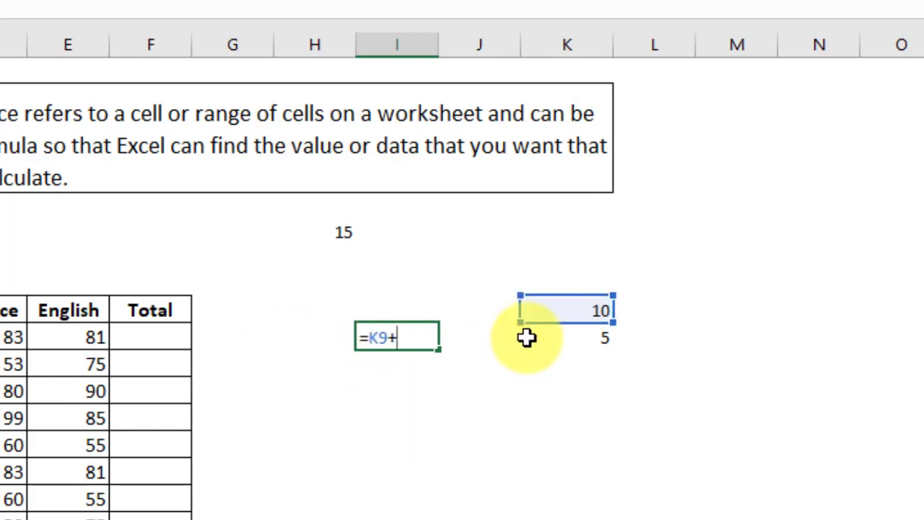
click(587, 342)
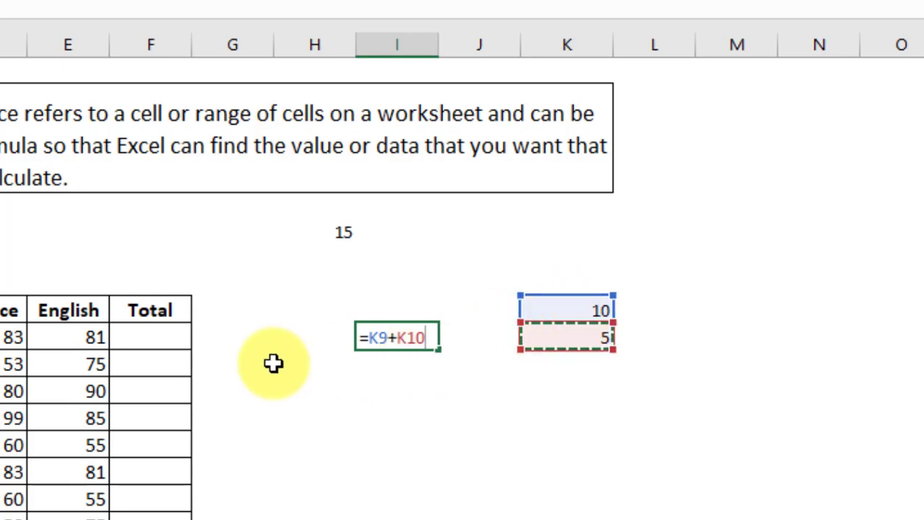
key(Return)
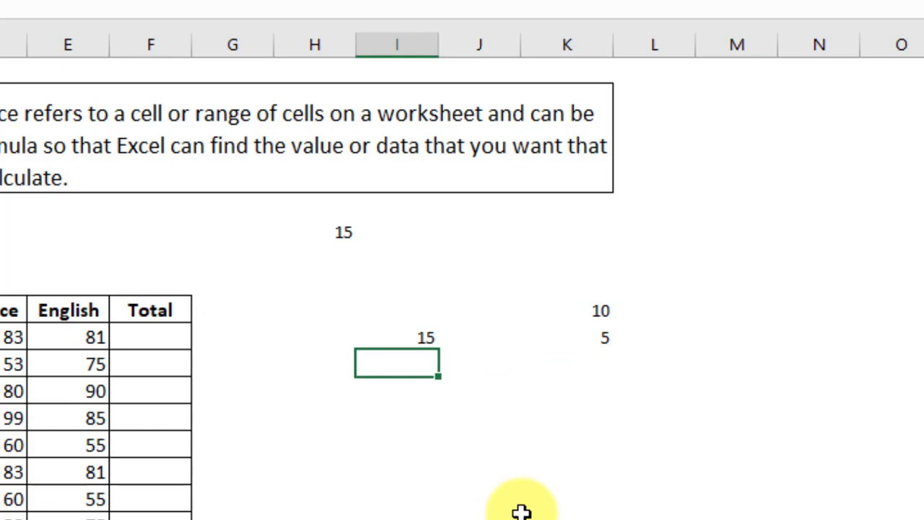
Compare the fixed-number formula cell H6 with the source value in K9 and examine the referenced formula in I10
click(346, 230)
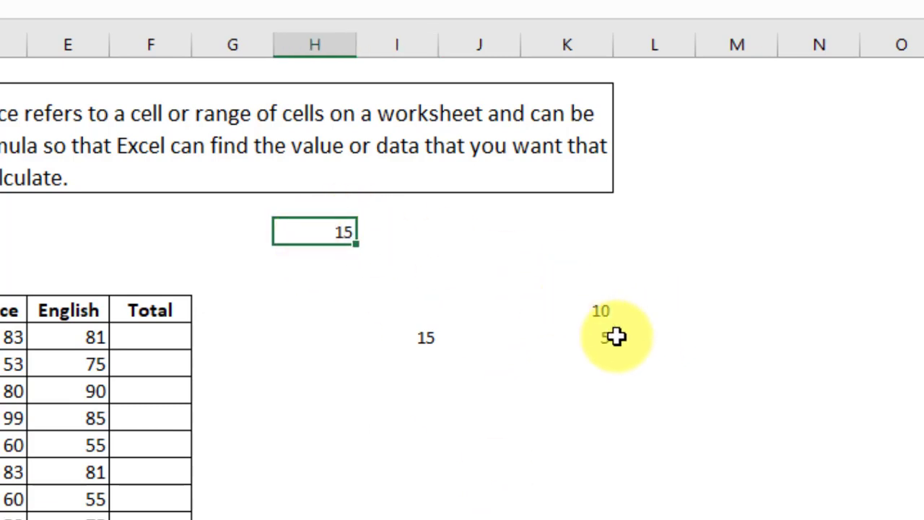
click(604, 312)
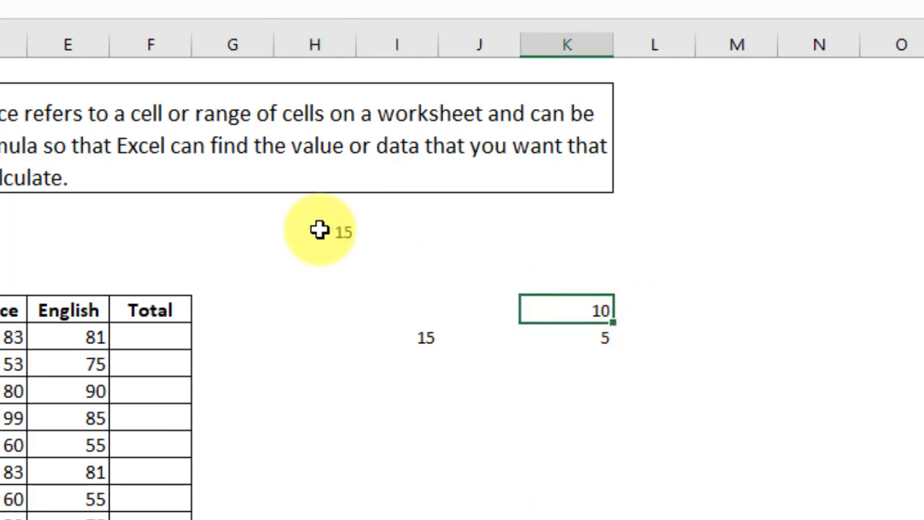
drag(320, 231, 407, 248)
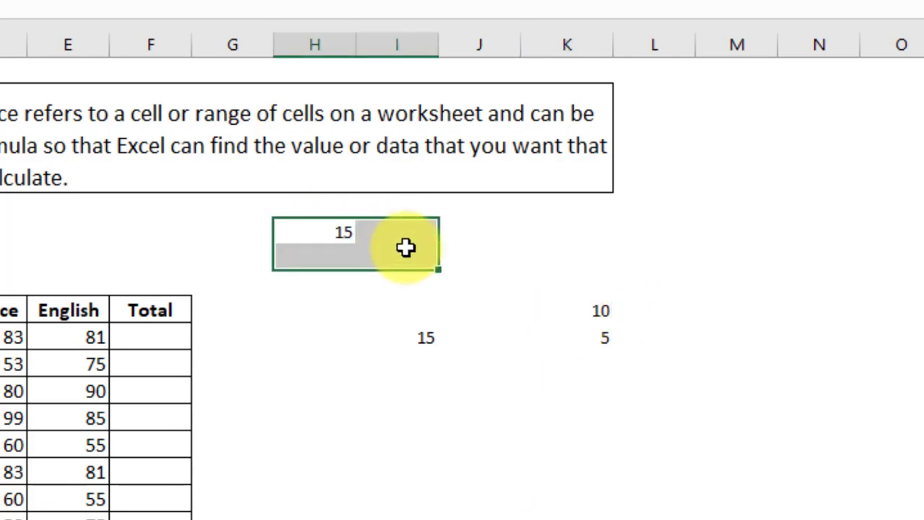
click(366, 352)
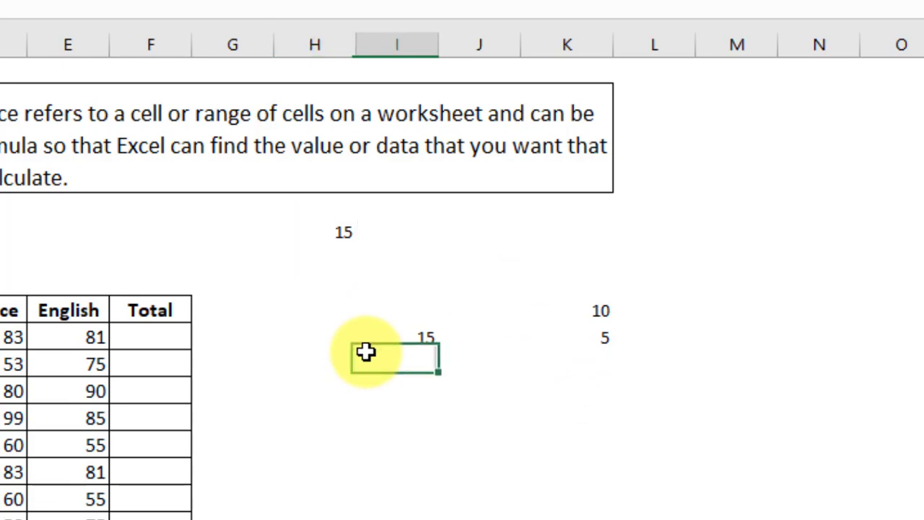
click(353, 236)
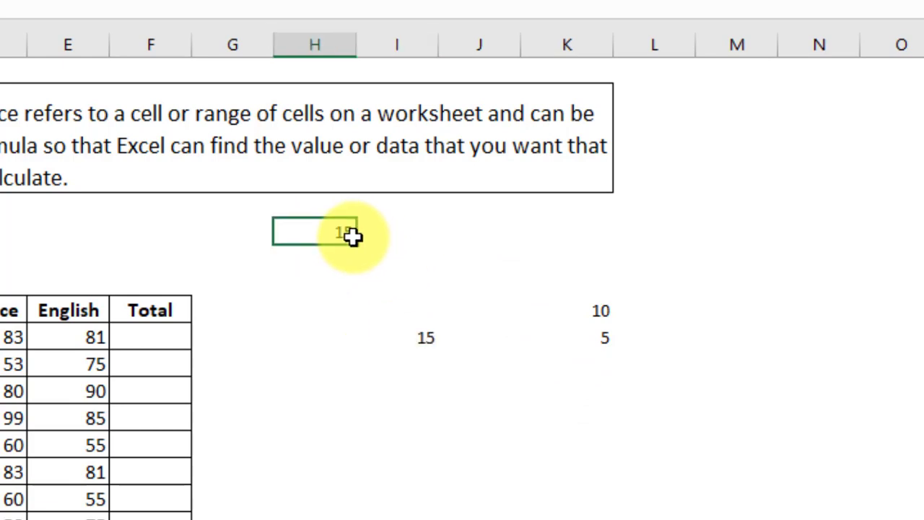
click(592, 312)
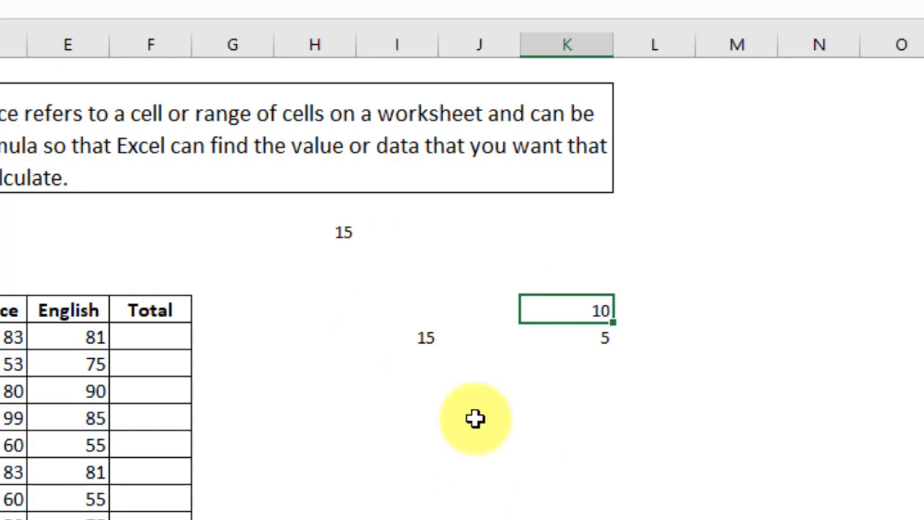
click(415, 336)
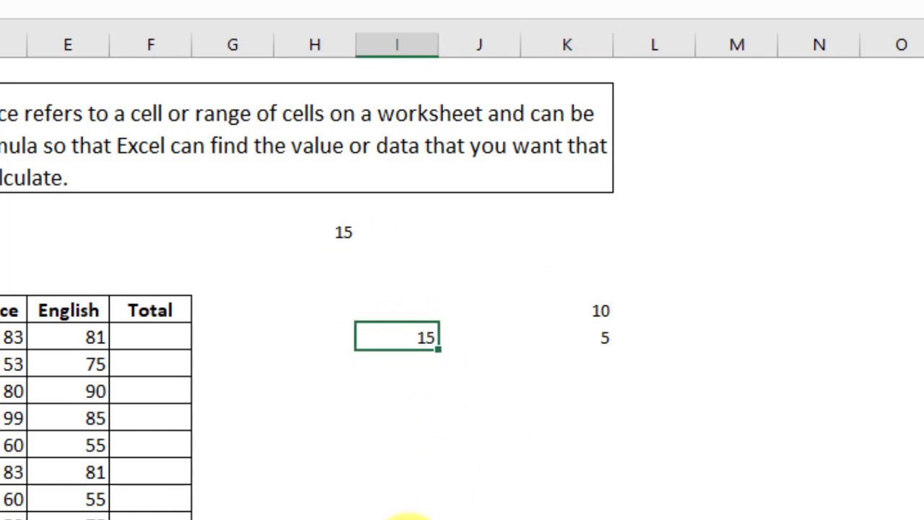
double_click(387, 335)
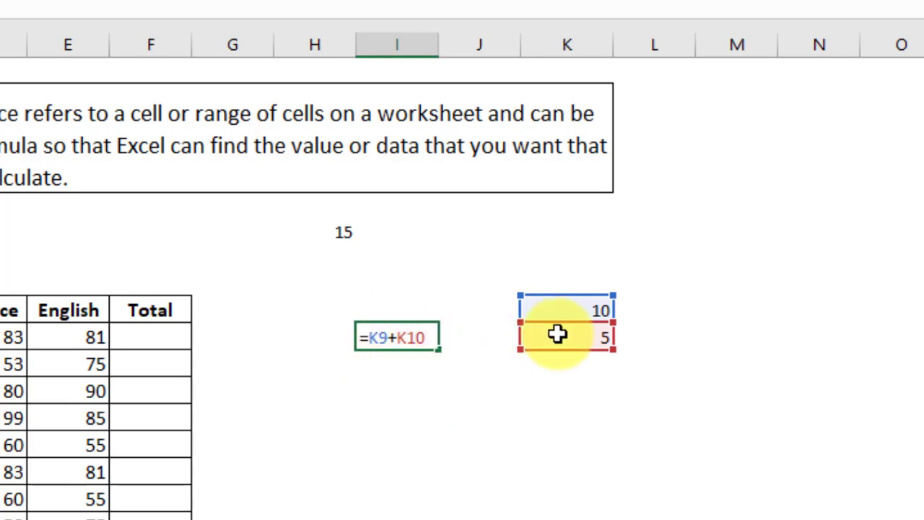
Set the value in K10 to 25 and check the linked sum in I10 against its source cells
click(587, 339)
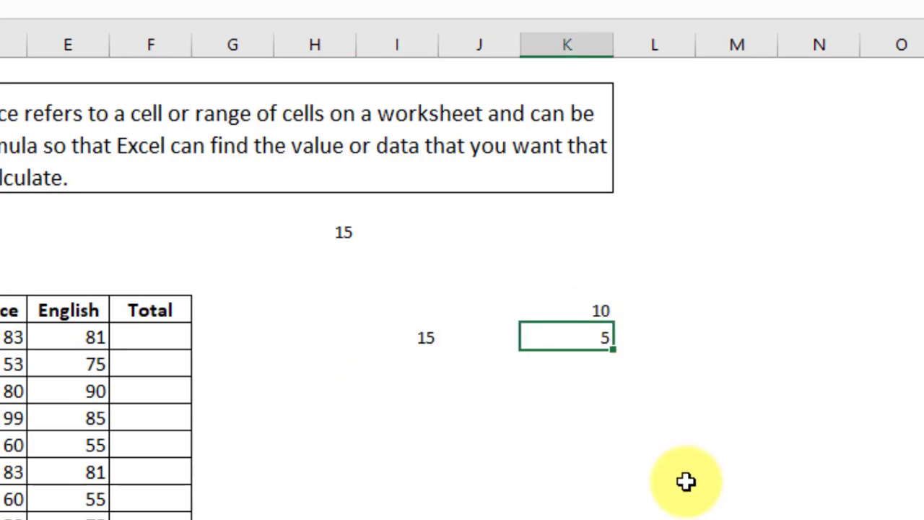
text(25)
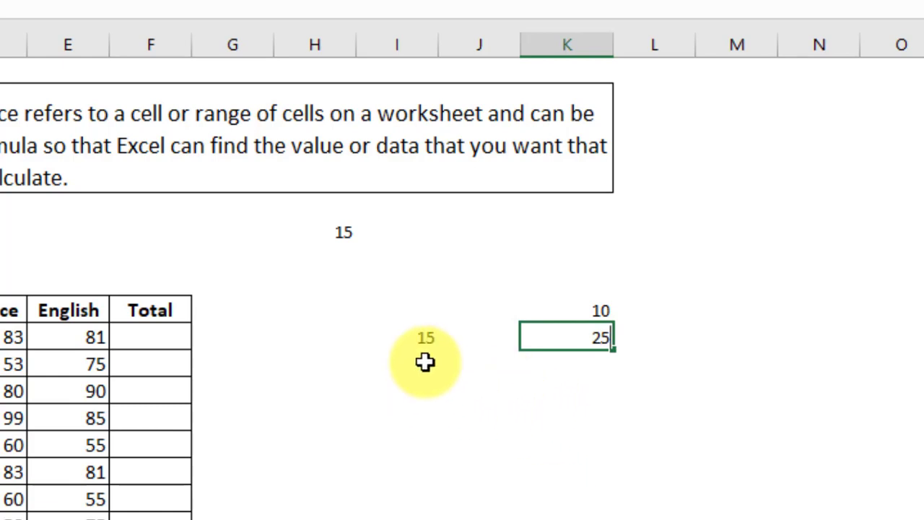
key(Return)
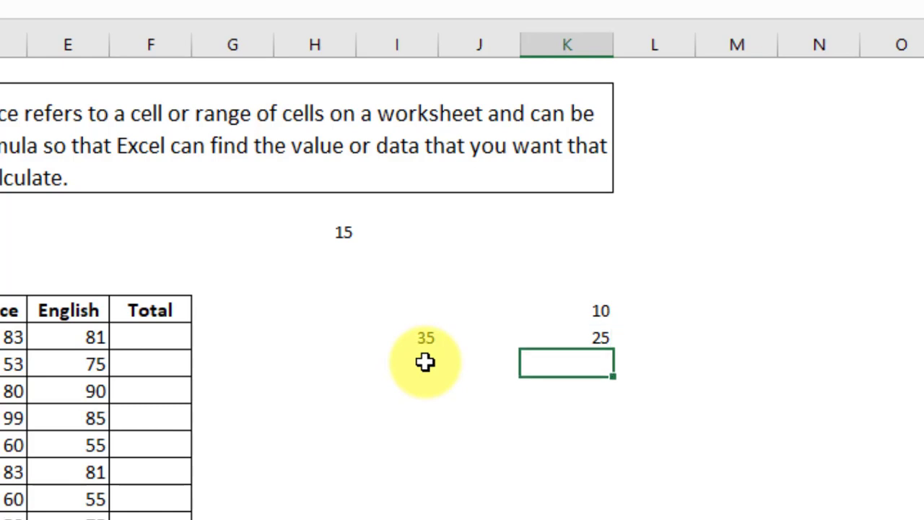
click(412, 355)
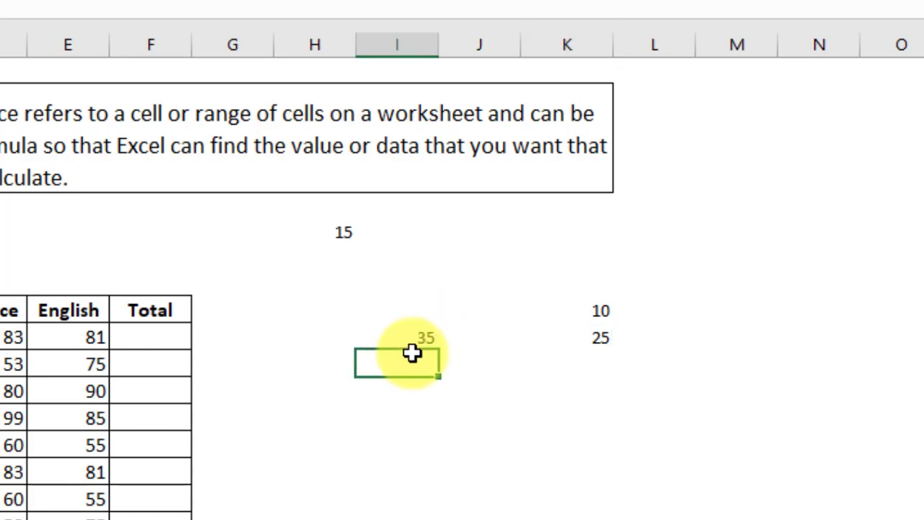
click(412, 335)
click(599, 307)
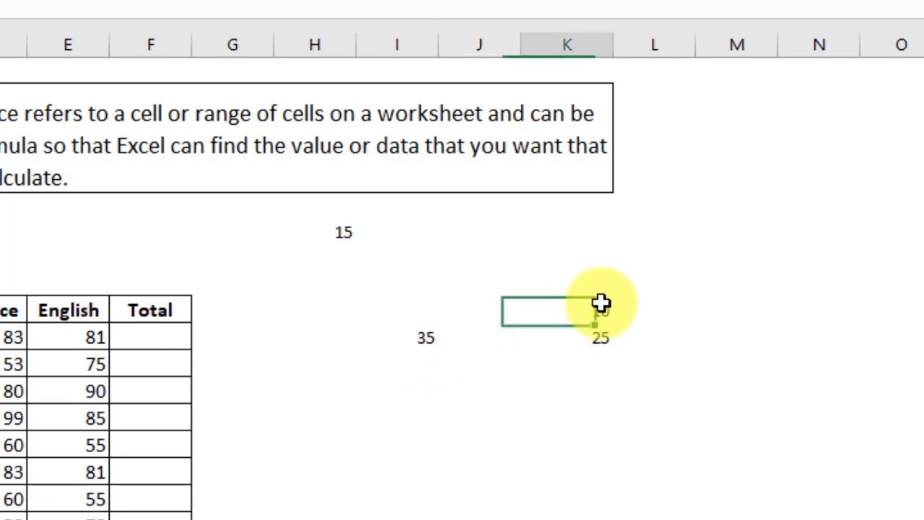
click(593, 337)
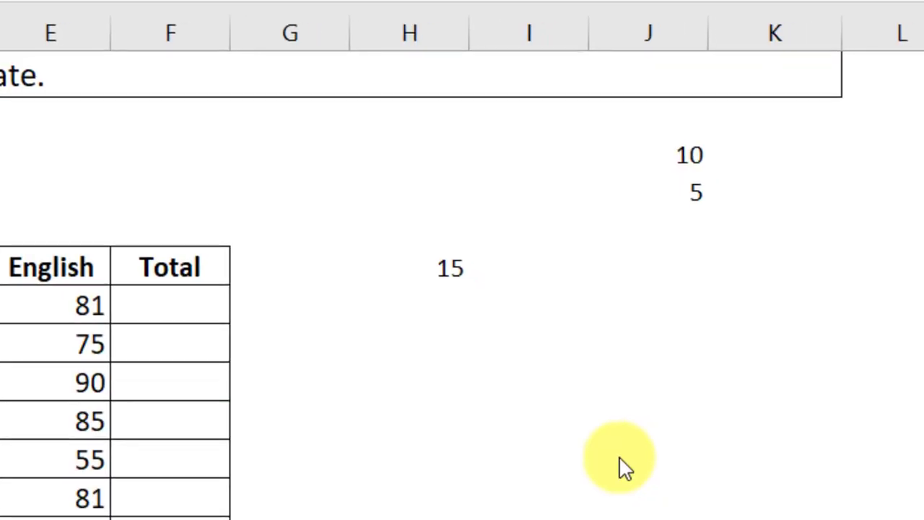
Examine the formula in cell H9 and the cells J6 and J7 that it references
click(442, 262)
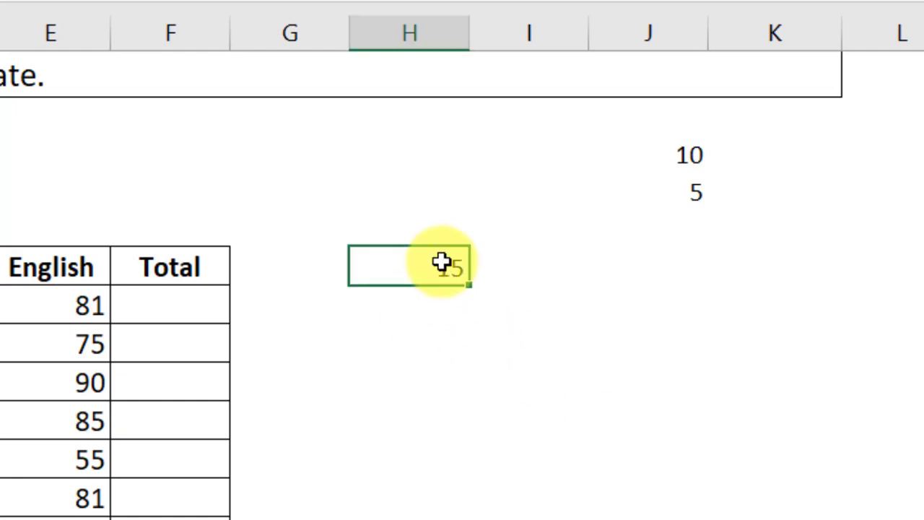
double_click(389, 278)
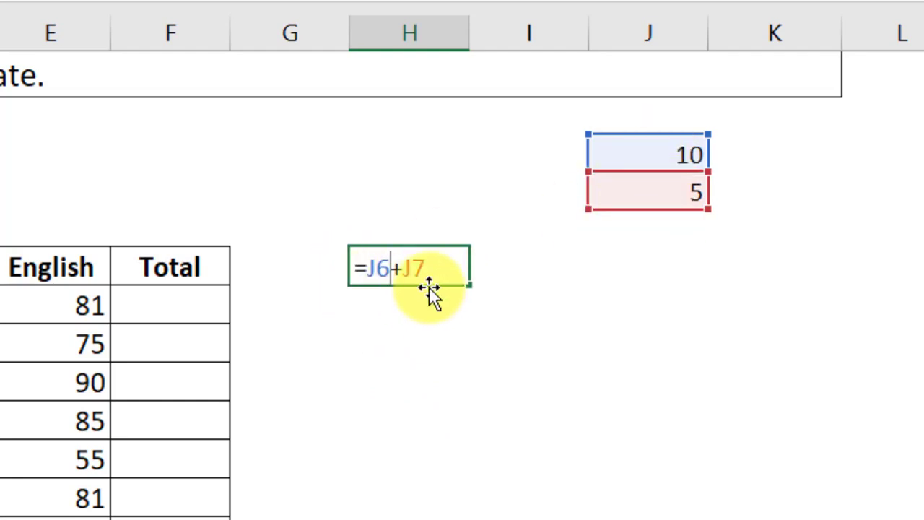
key(Return)
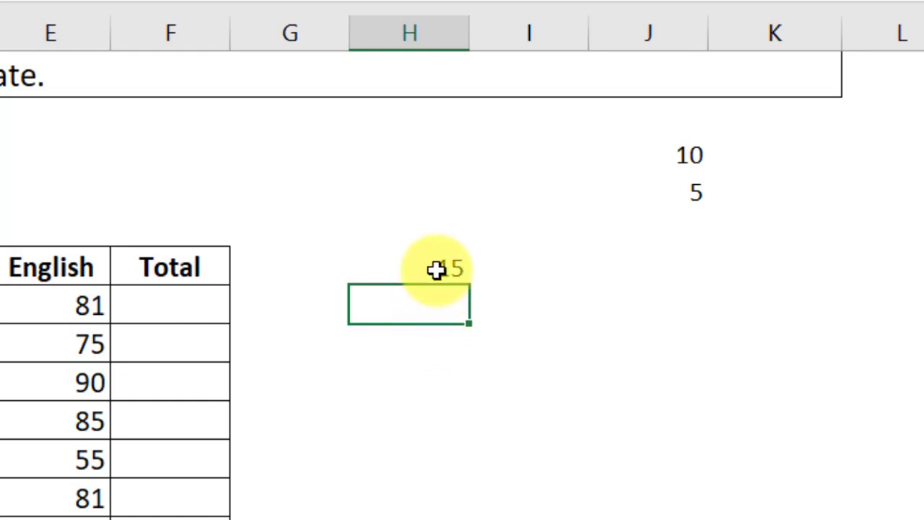
click(437, 270)
double_click(441, 269)
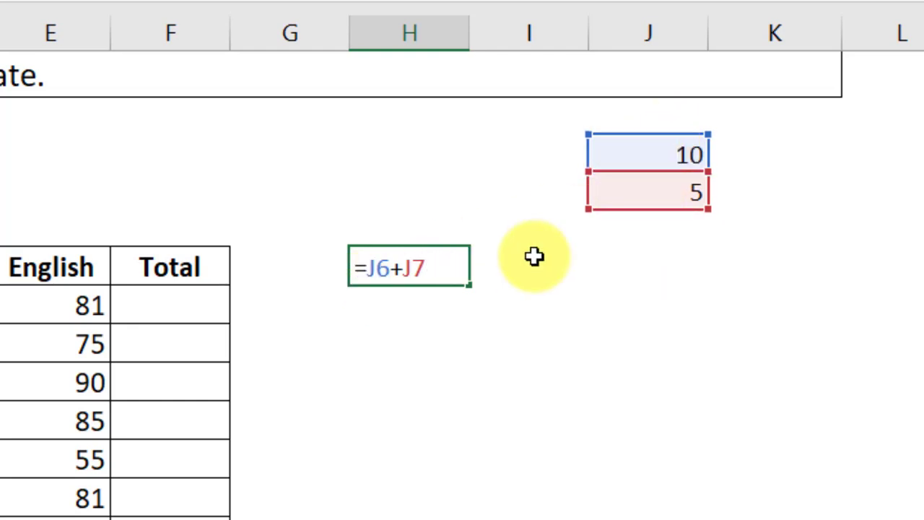
Copy the formula in H9 and paste it into H11, two rows below
key(Return)
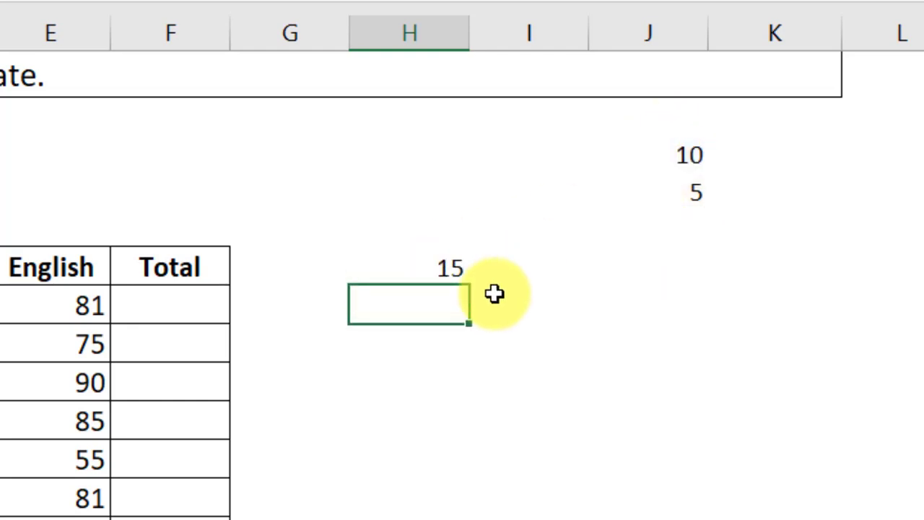
click(450, 268)
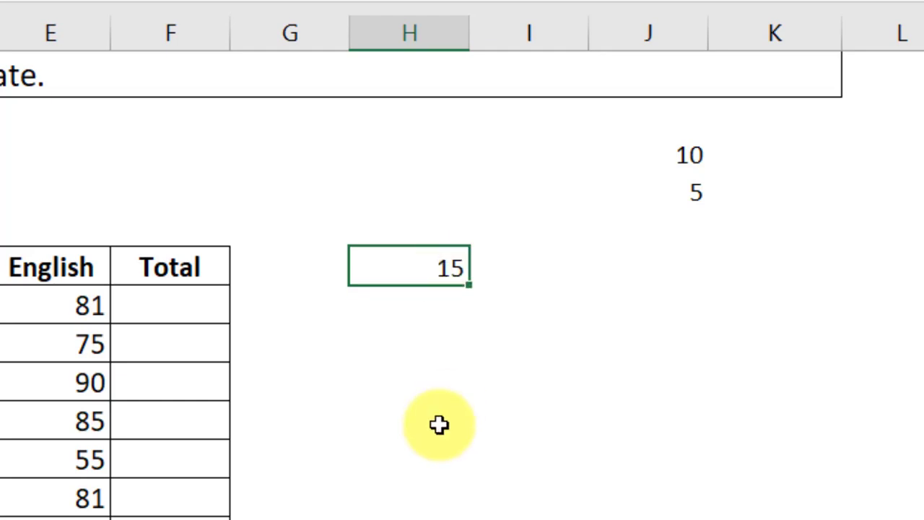
click(413, 327)
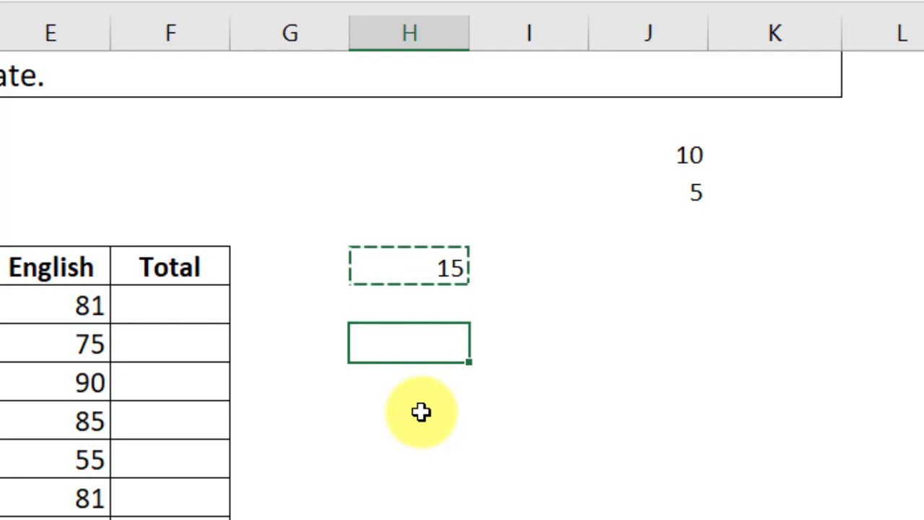
text(0)
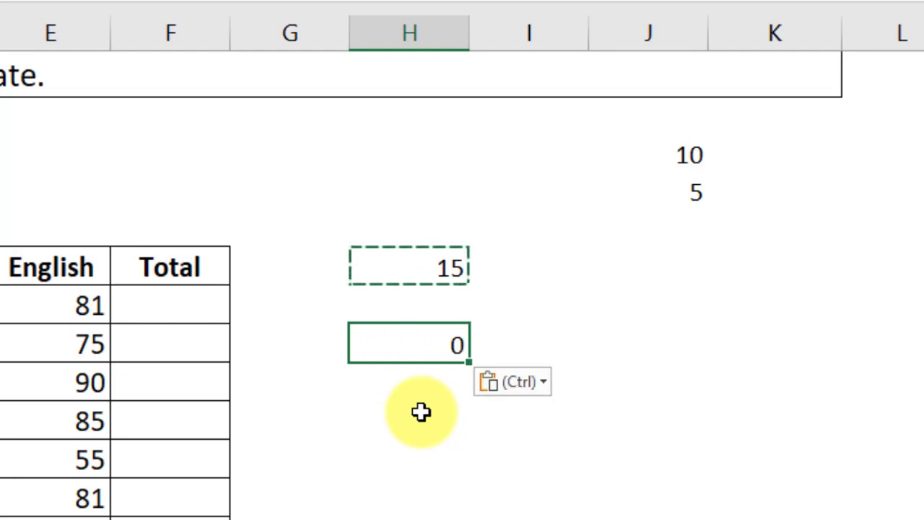
Examine the pasted formula in H11 and compare its references with those of the original formula in H9
double_click(402, 346)
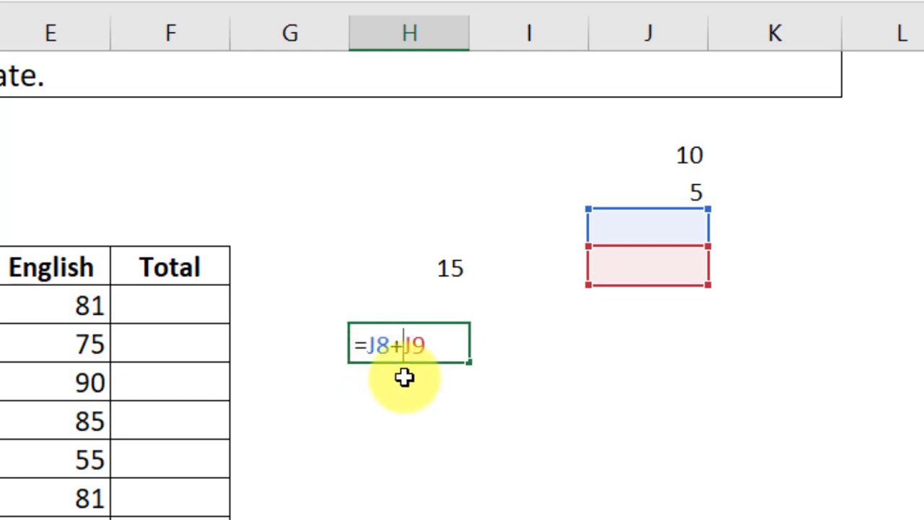
click(425, 346)
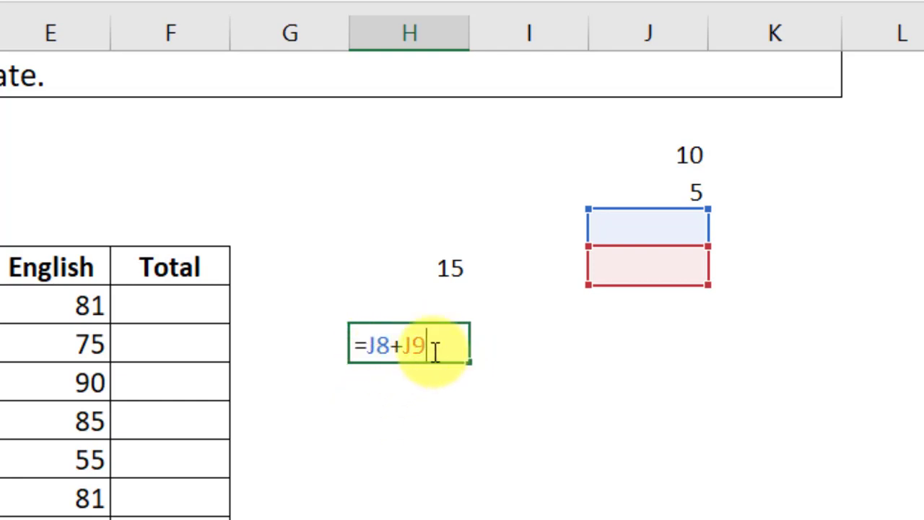
double_click(437, 266)
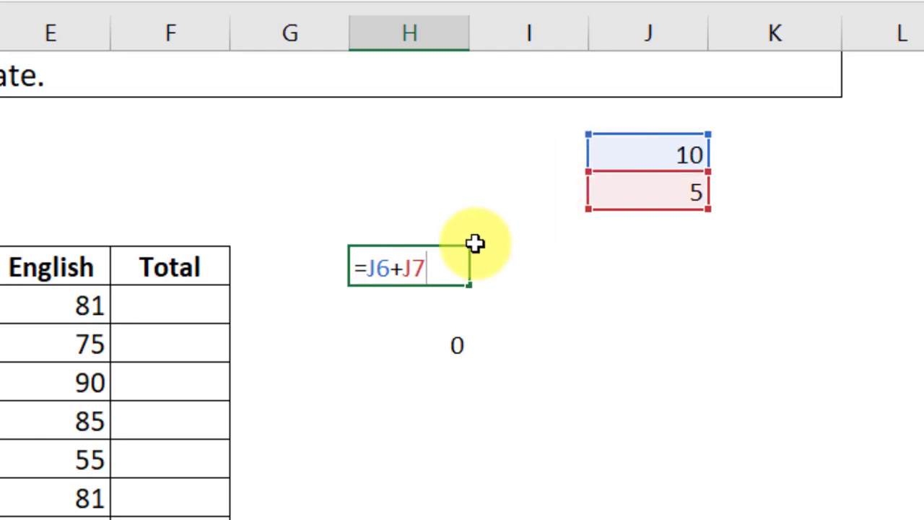
double_click(426, 347)
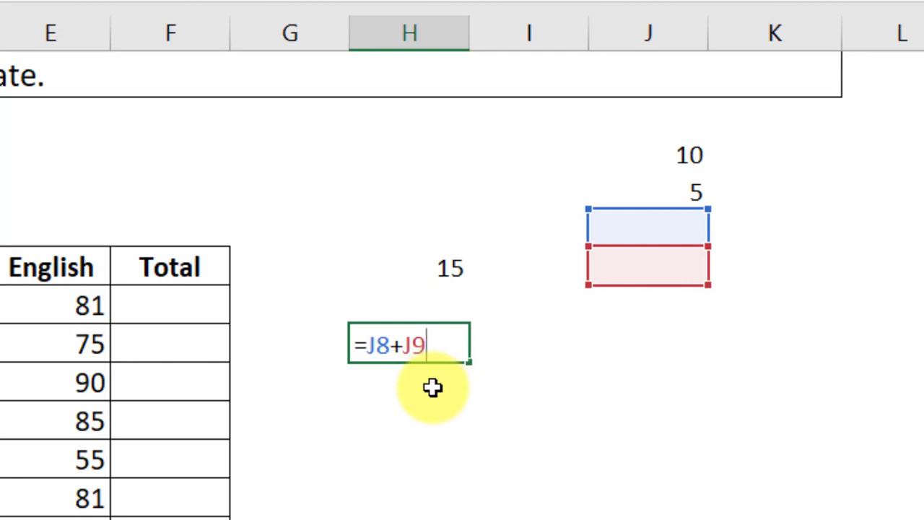
Compare the row offset between H9 and H11 with the shift of the source cells their formulas reference
click(441, 270)
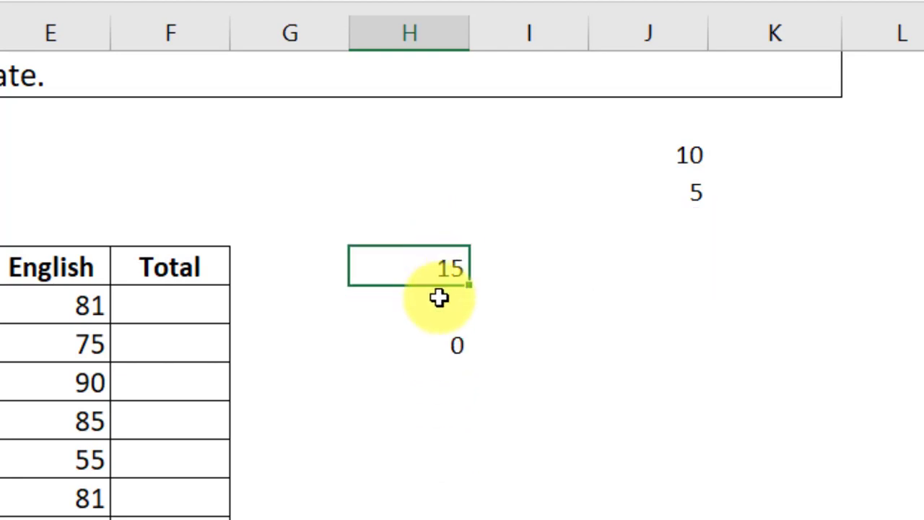
click(415, 354)
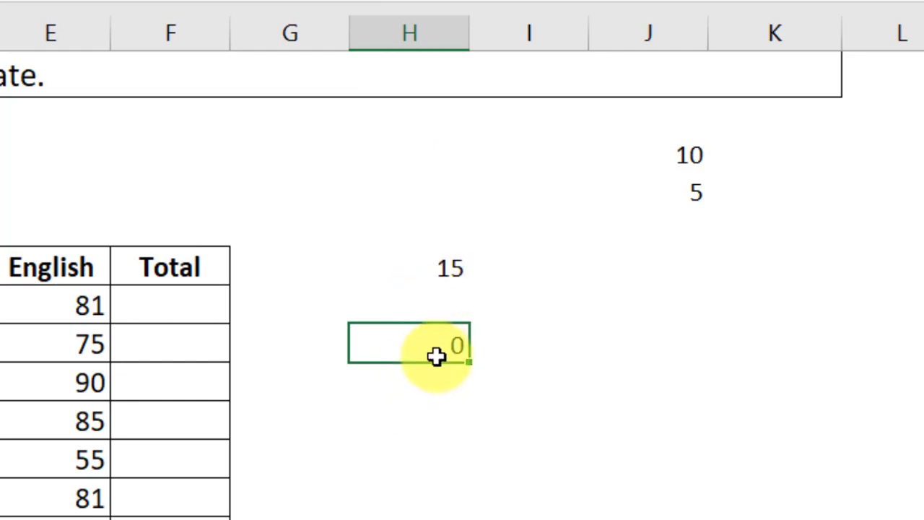
click(441, 271)
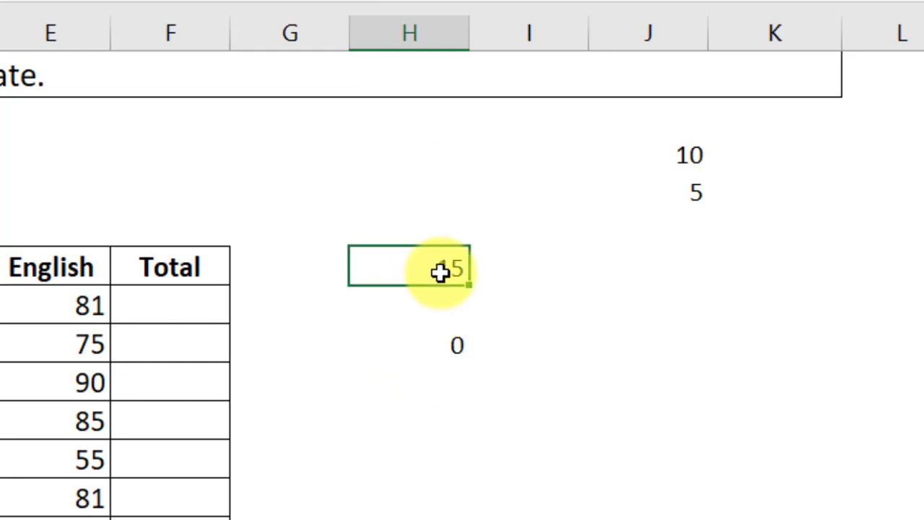
click(425, 355)
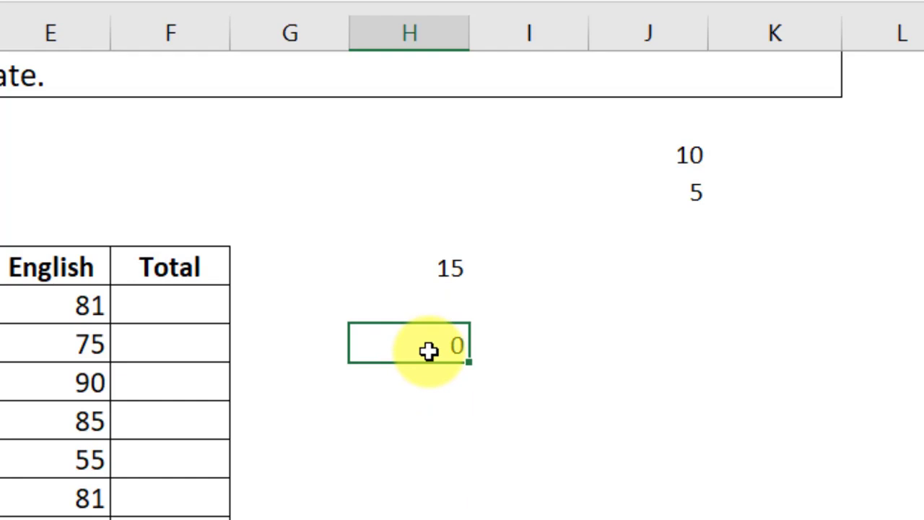
double_click(429, 351)
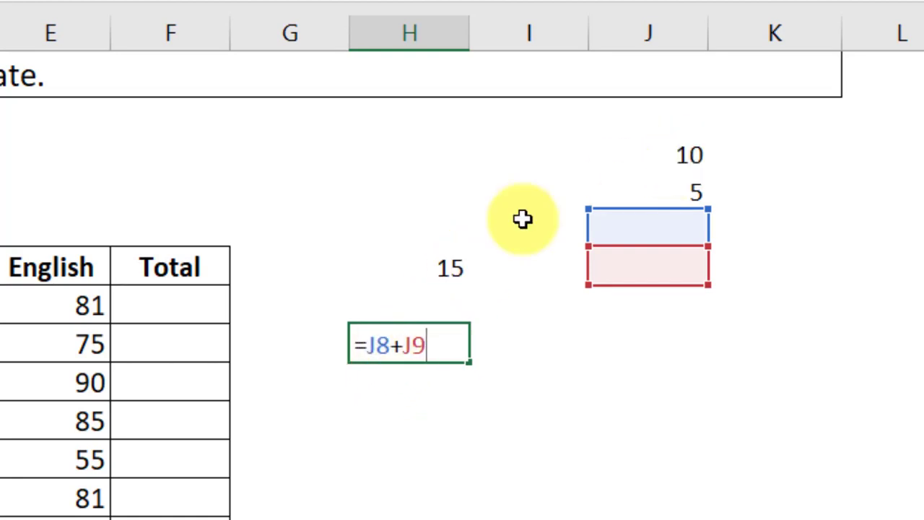
double_click(449, 267)
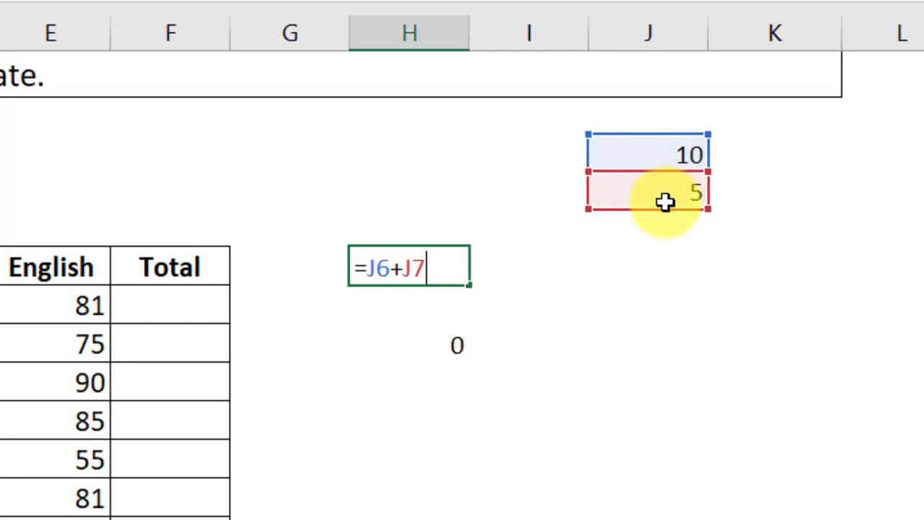
click(436, 336)
double_click(413, 340)
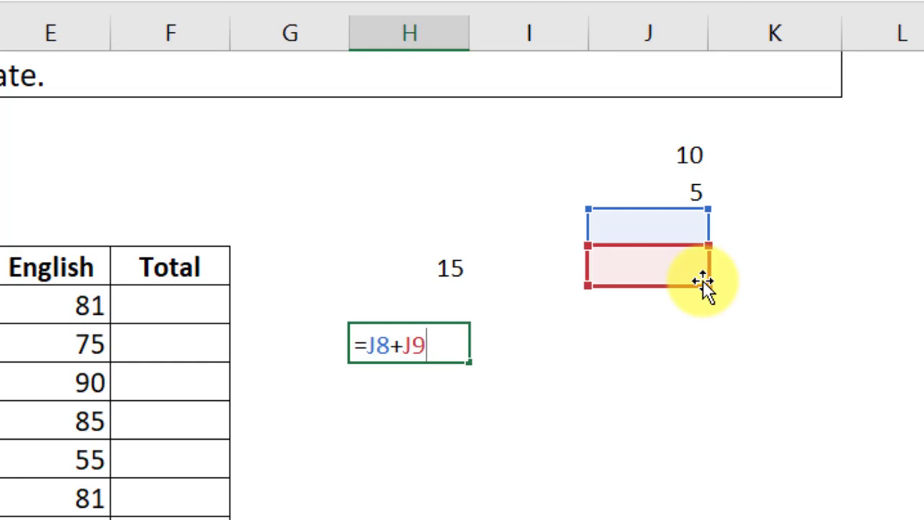
key(Return)
click(434, 343)
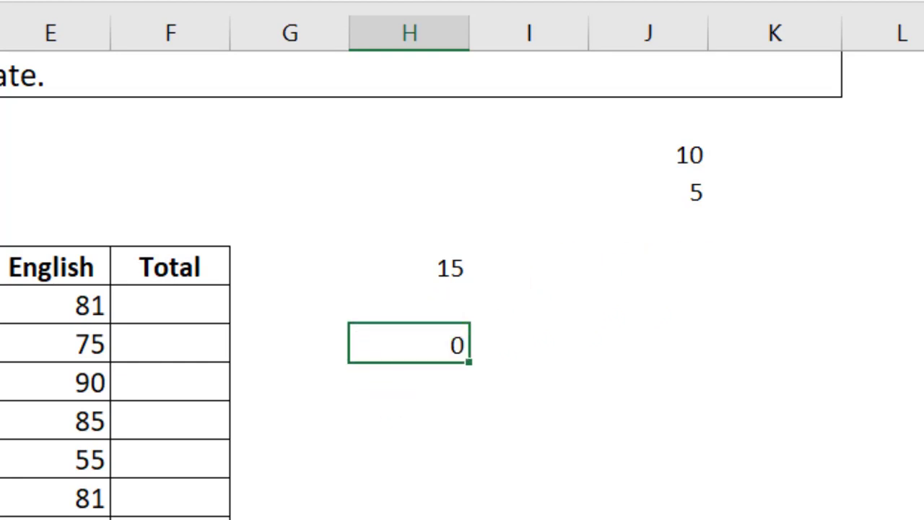
Copy the formula in H9 and paste it into I10, one column across and one row down
click(443, 268)
key(ctrl+c)
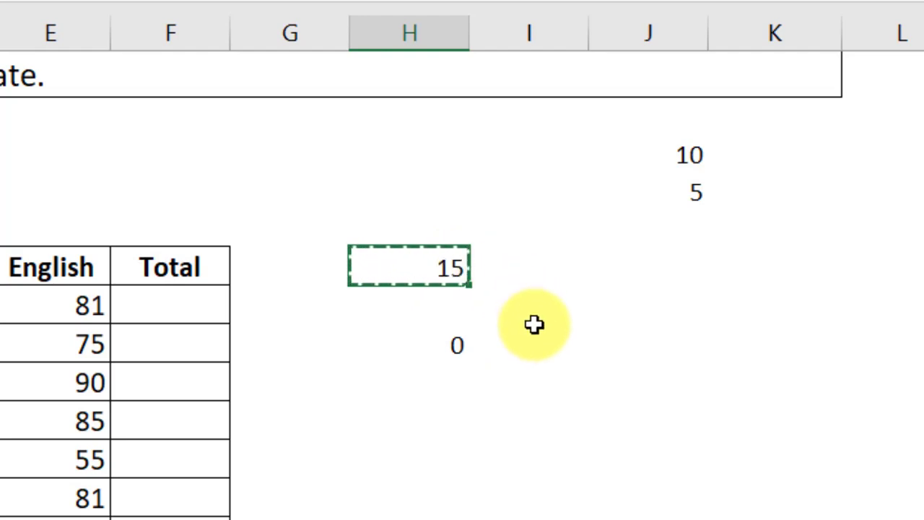
click(556, 315)
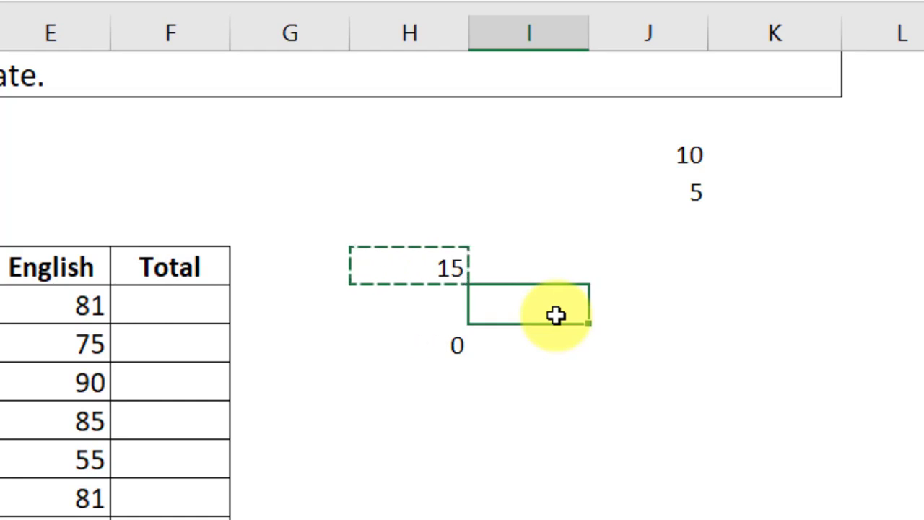
key(ctrl+v)
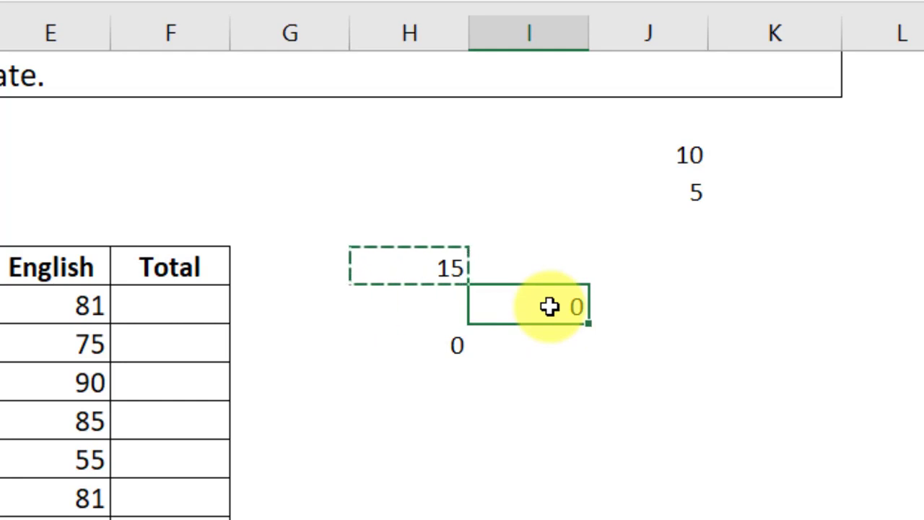
Compare the references in the pasted I10 formula with those of the original formula in H9
double_click(552, 306)
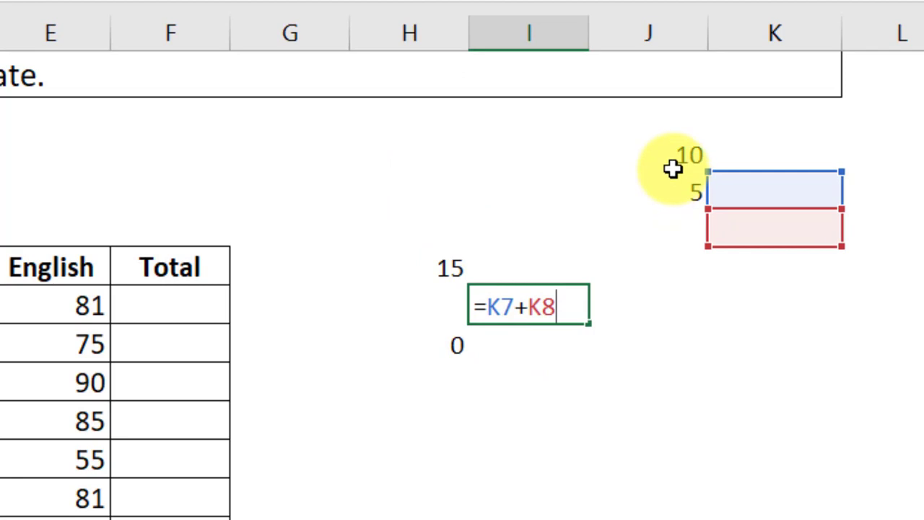
click(450, 270)
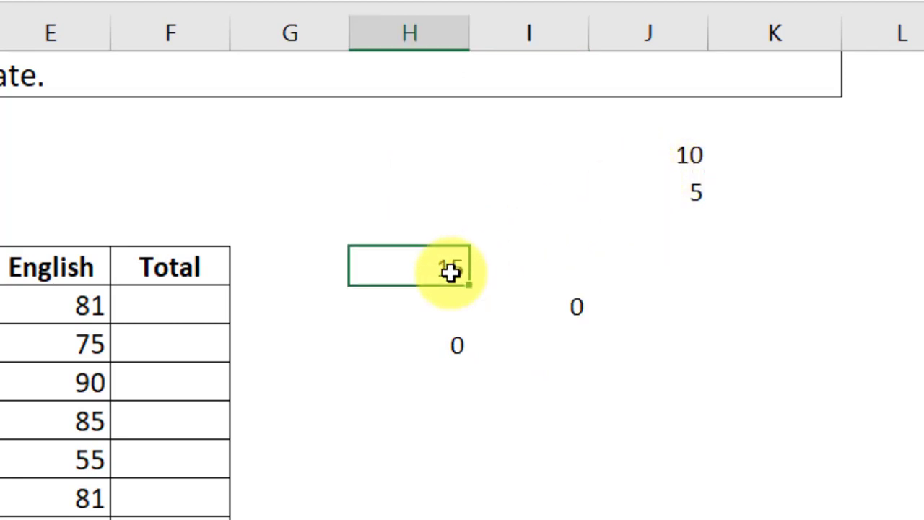
double_click(450, 270)
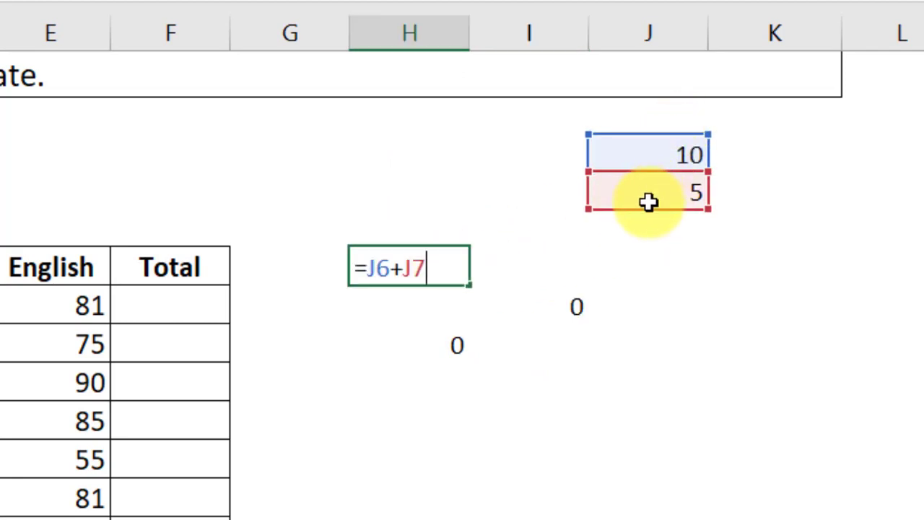
double_click(584, 303)
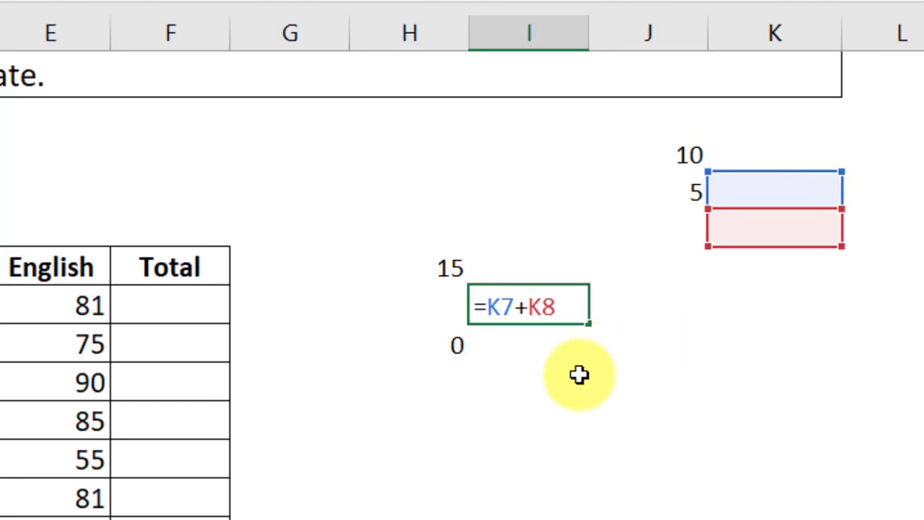
key(Return)
Enter 15 in J8 and 35 in J9, the source cells of the H11 formula, and check the sum against them
click(669, 231)
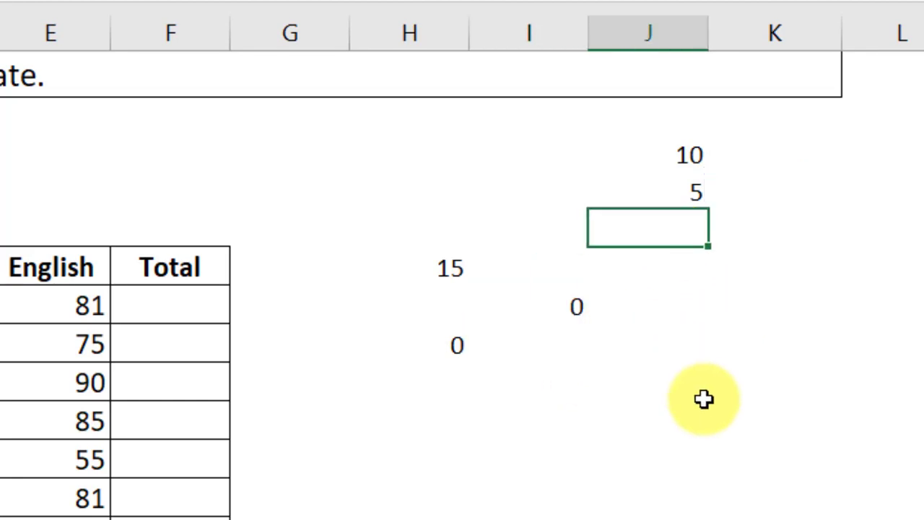
click(439, 345)
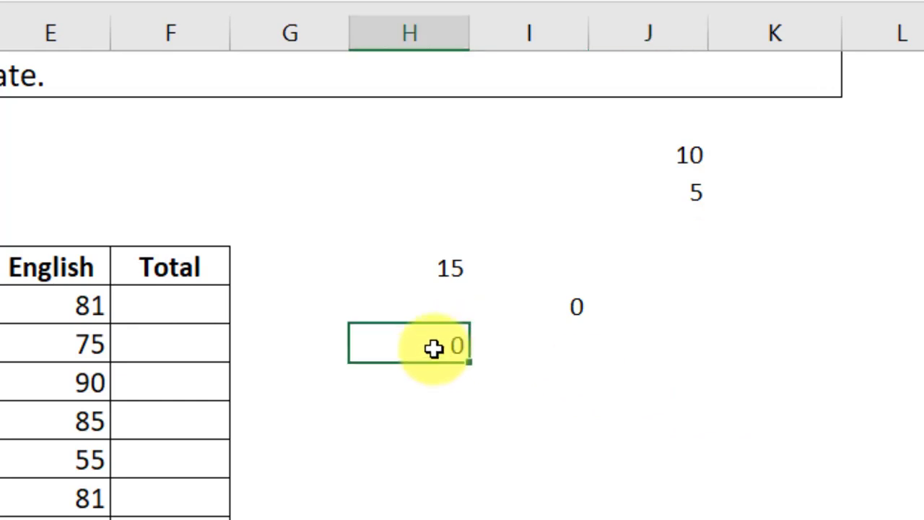
double_click(433, 348)
click(561, 406)
click(660, 229)
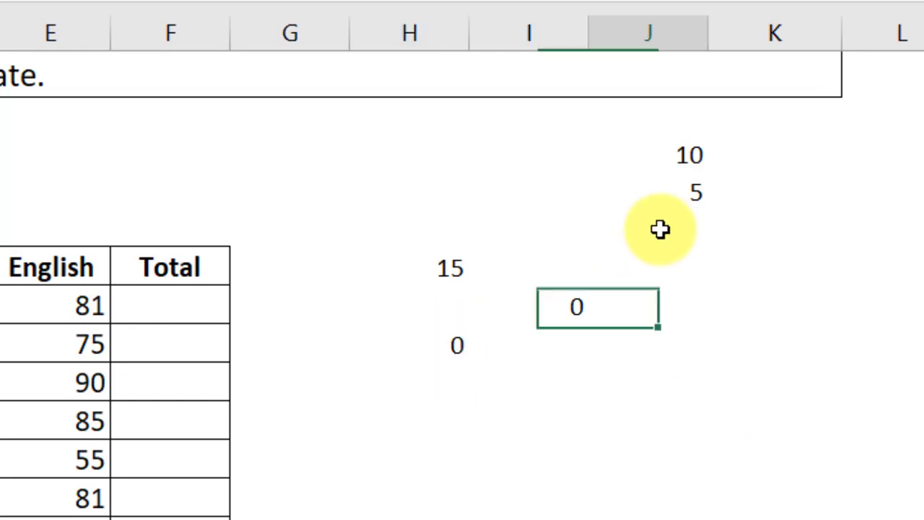
text(15)
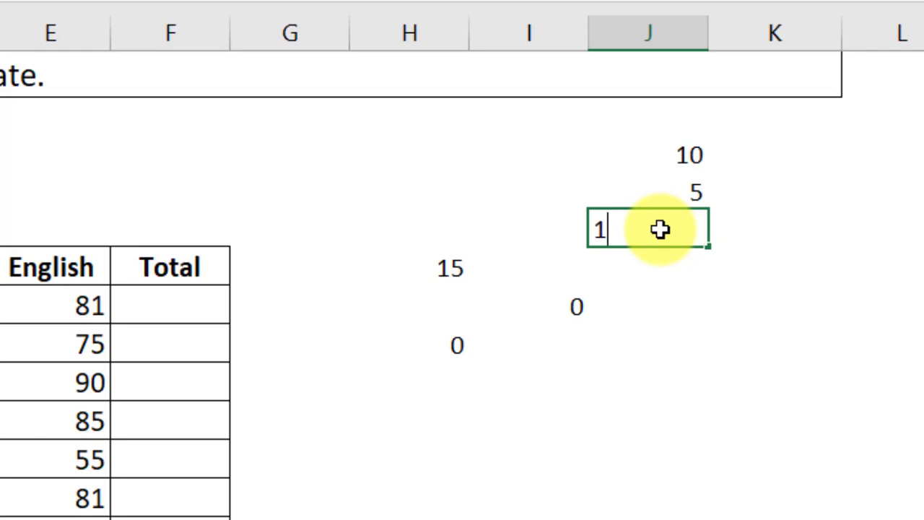
key(Return)
text(35)
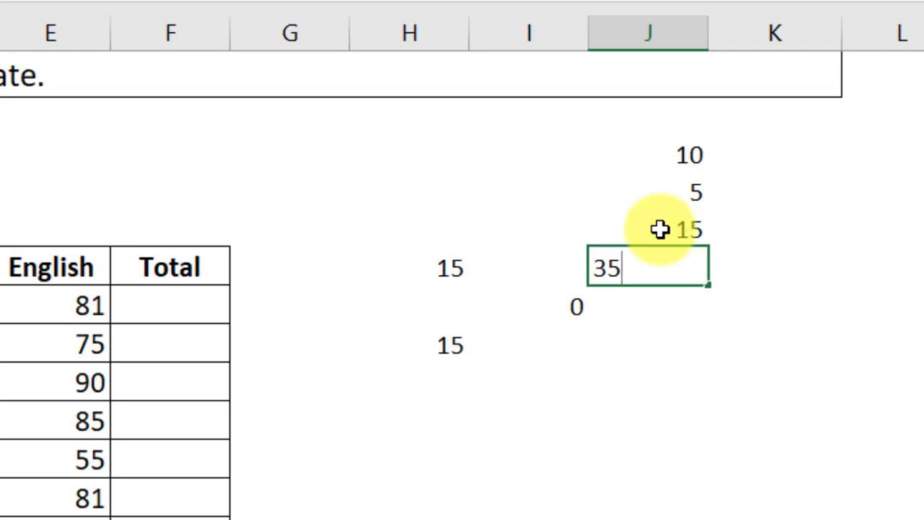
key(Return)
click(435, 346)
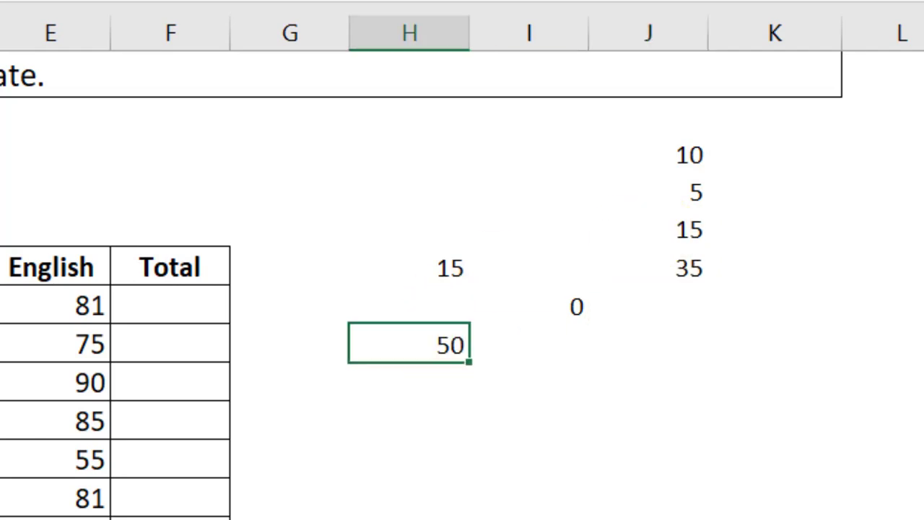
drag(668, 232, 658, 269)
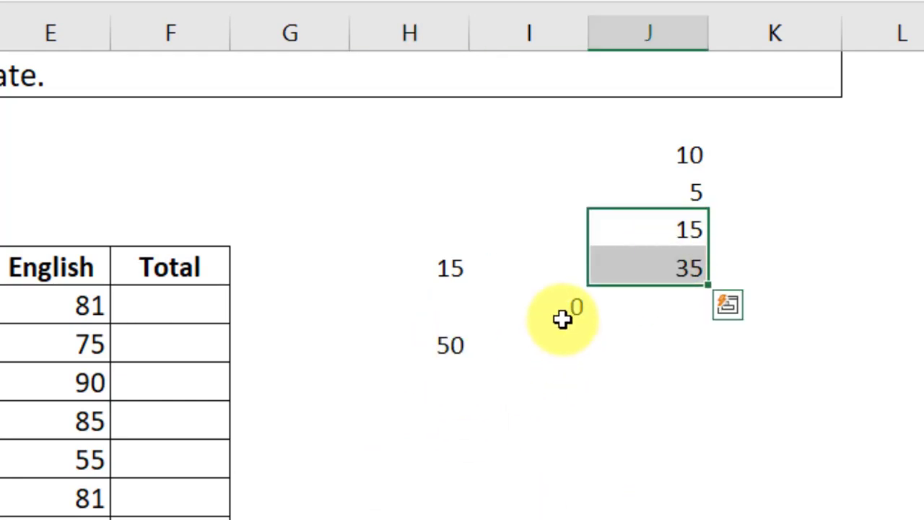
Inspect which source cells the copied formula in I10 references
click(563, 319)
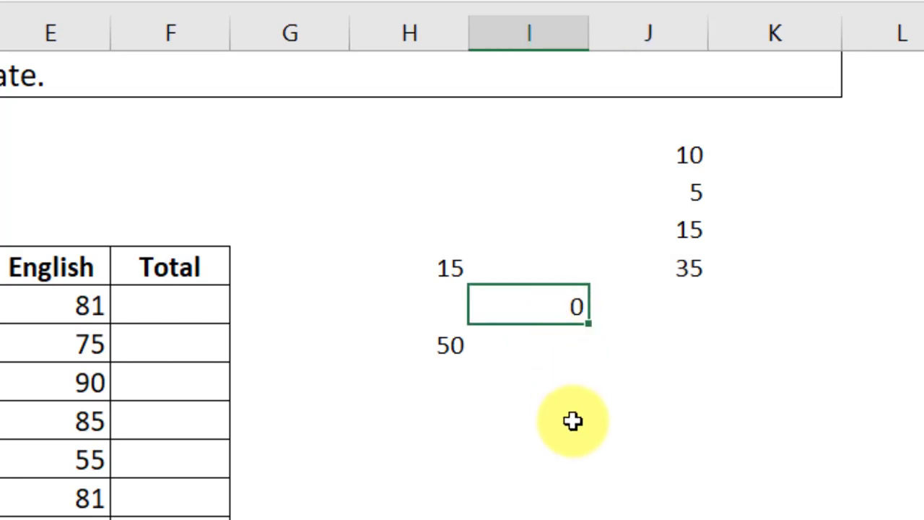
click(765, 188)
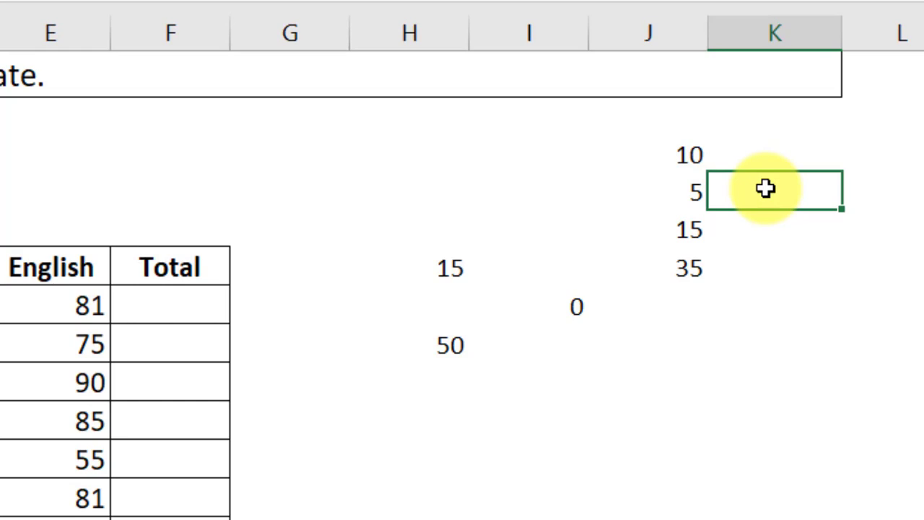
double_click(577, 311)
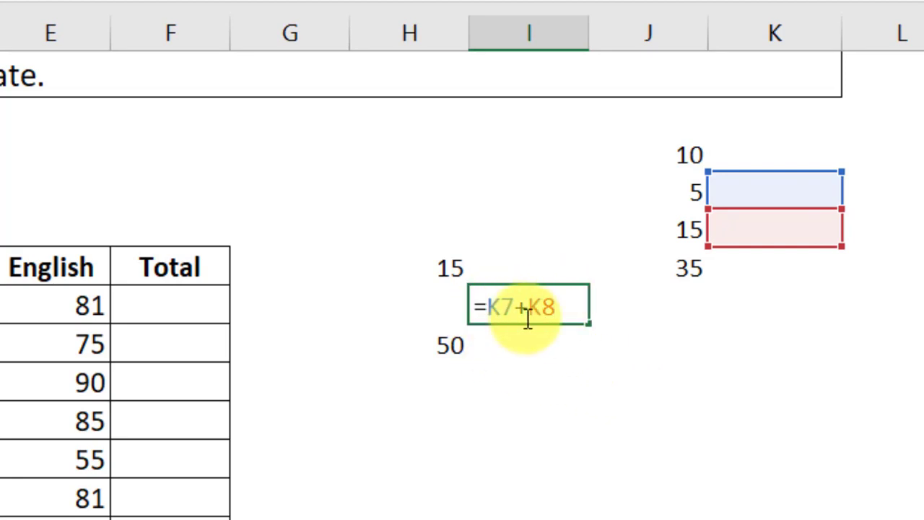
Enter 11 in K7 and 22 in K8, the source cells of the I10 formula, and check its sum
click(771, 188)
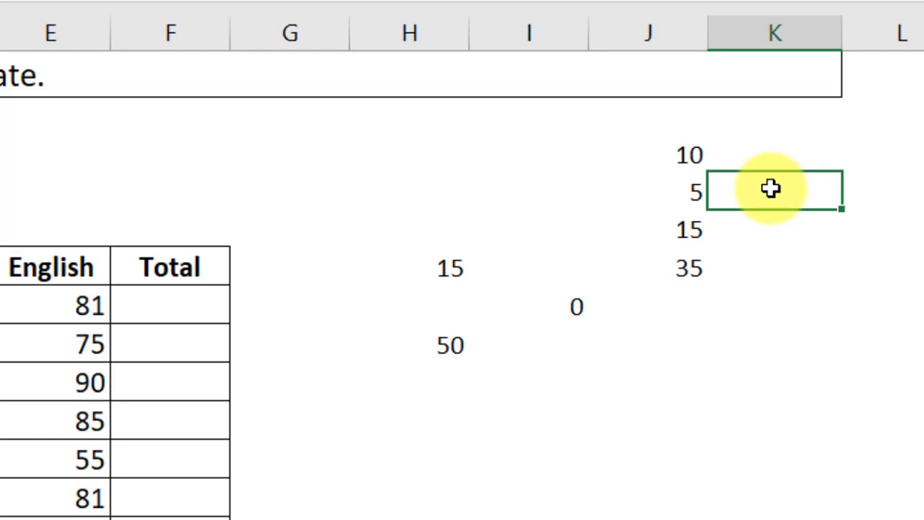
text(11)
key(Return)
text(2)
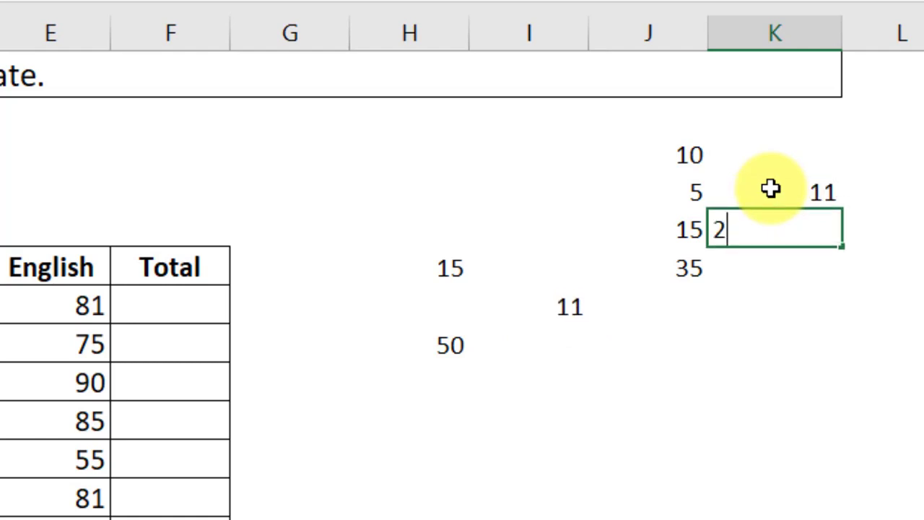
text(2)
key(Return)
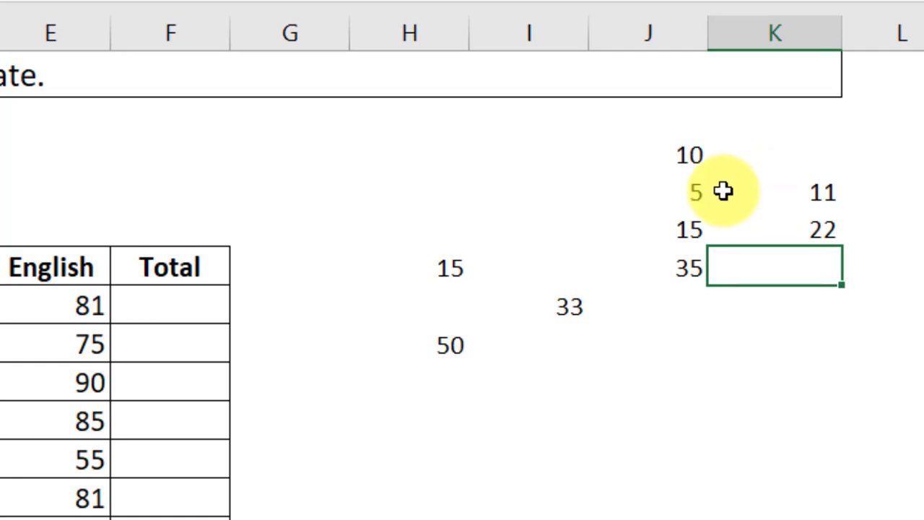
click(580, 308)
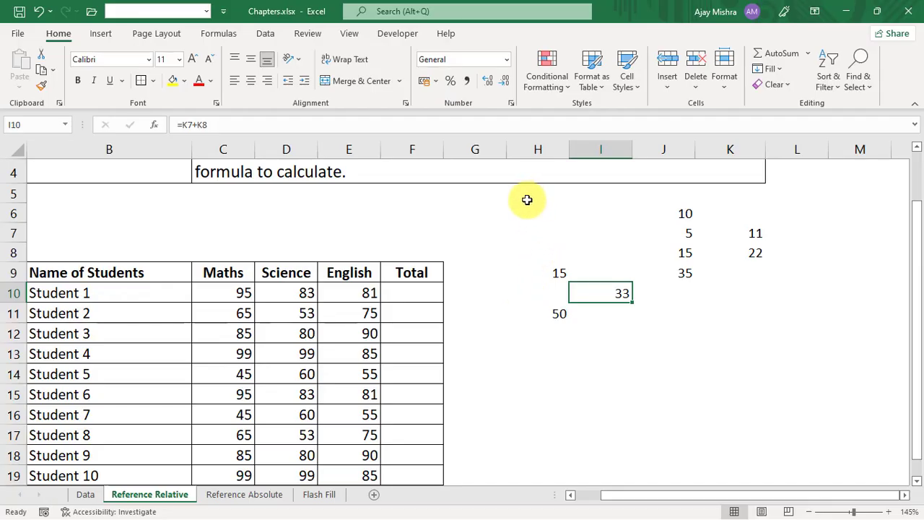
Clear all the practice numbers and formulas in the range H5:L12
drag(387, 122, 840, 319)
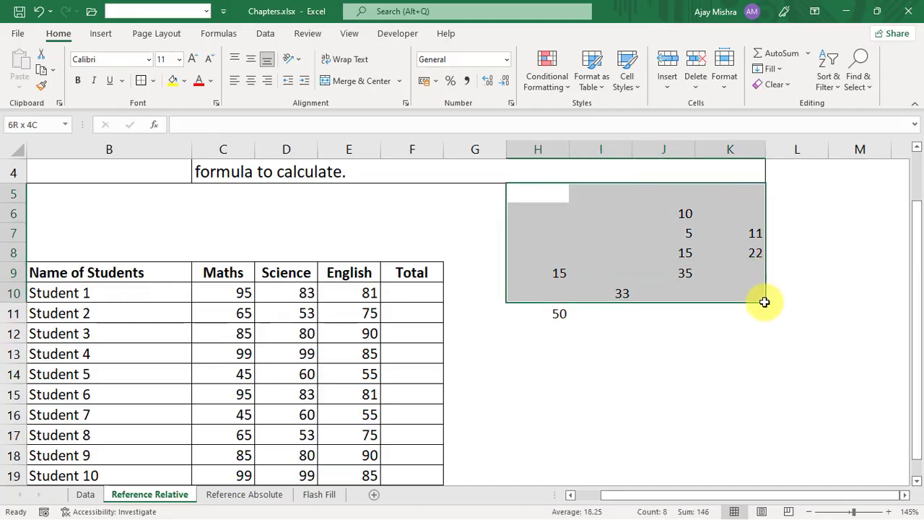
drag(765, 302, 774, 332)
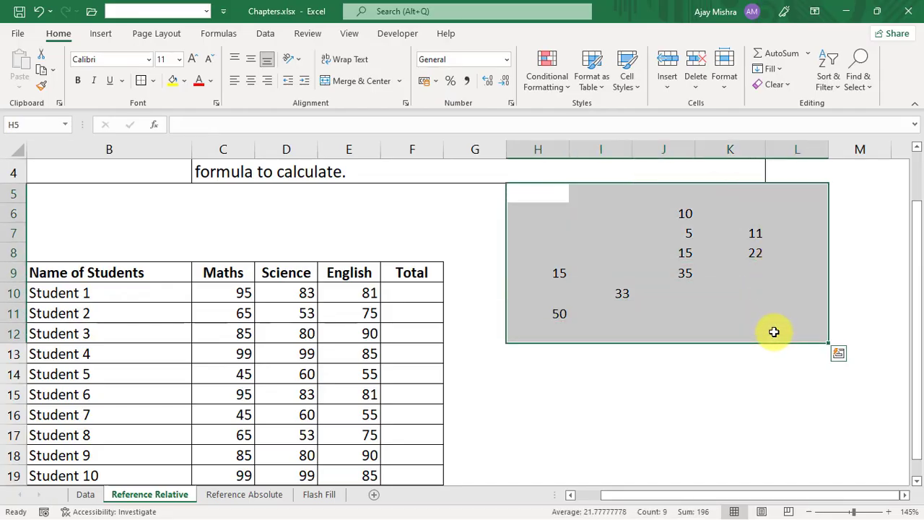
key(Delete)
click(471, 253)
Review the student marks table in B9:F19, including the student names and the first Maths mark
scroll(472, 257, down, 1)
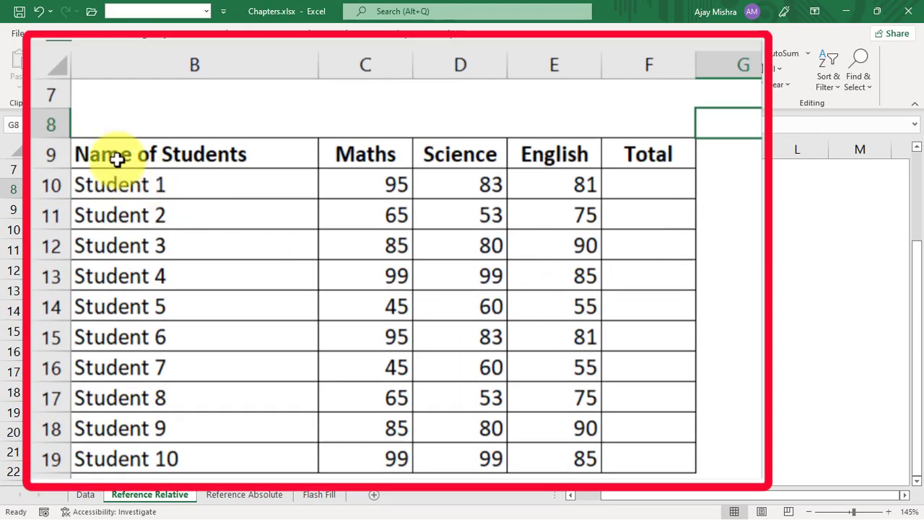
drag(58, 222, 143, 230)
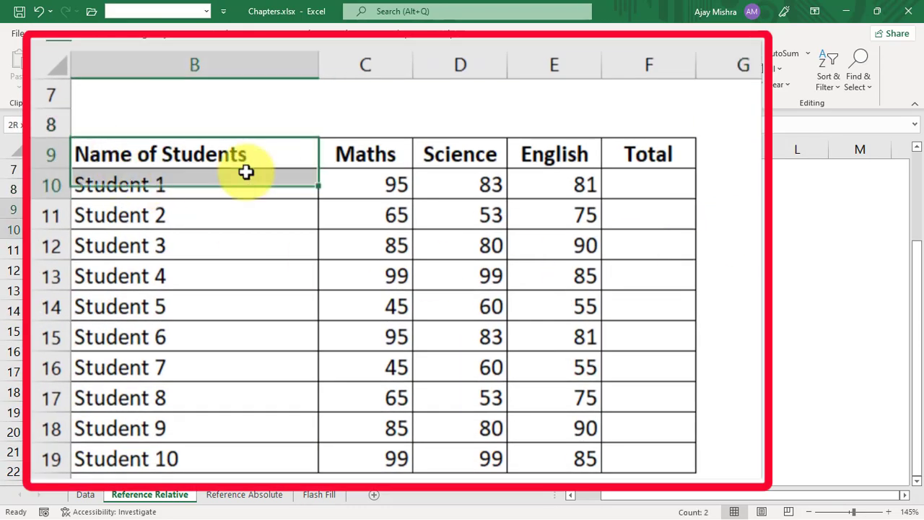
drag(246, 172, 656, 458)
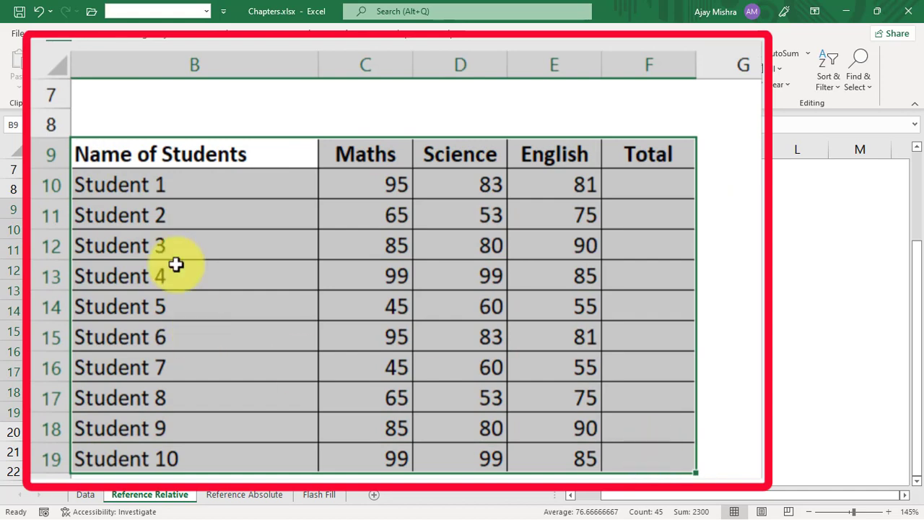
drag(181, 190, 181, 457)
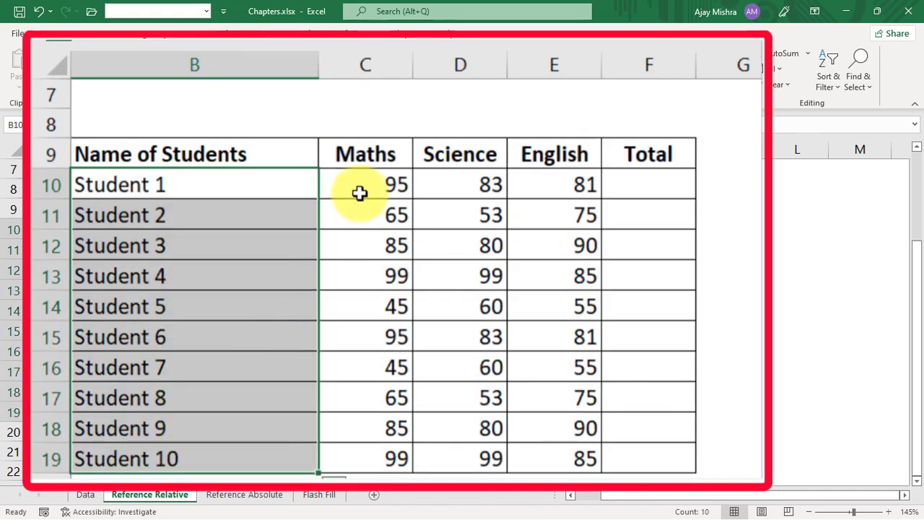
click(360, 193)
Enter the formula =C10+D10+E10 in F10 to total Student 1's Maths, Science and English marks
click(666, 183)
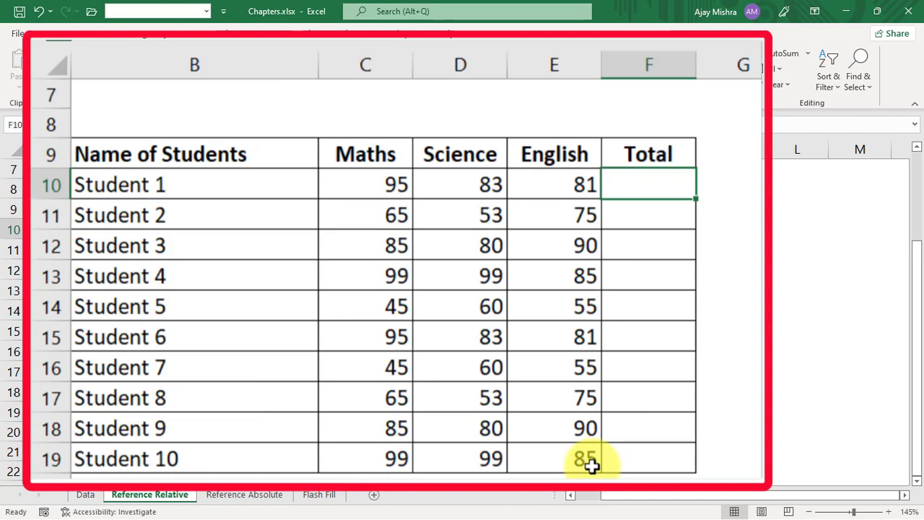
text(=)
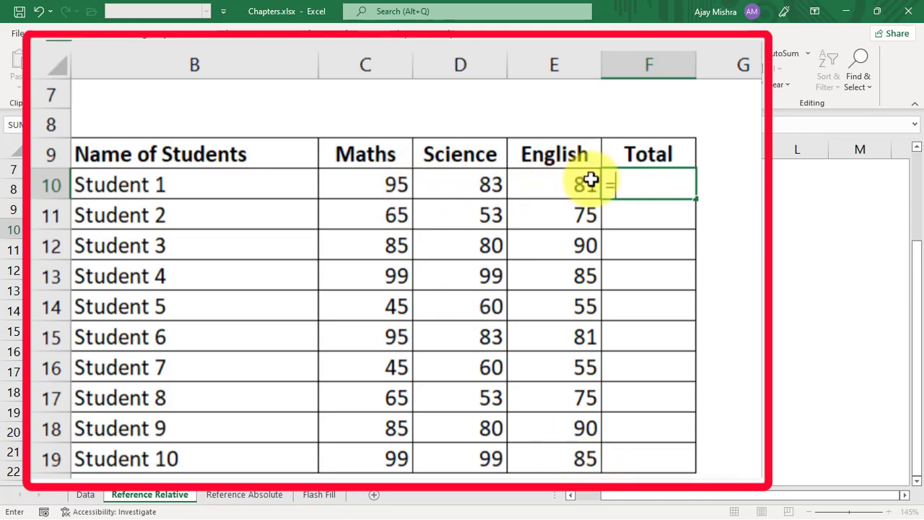
click(365, 184)
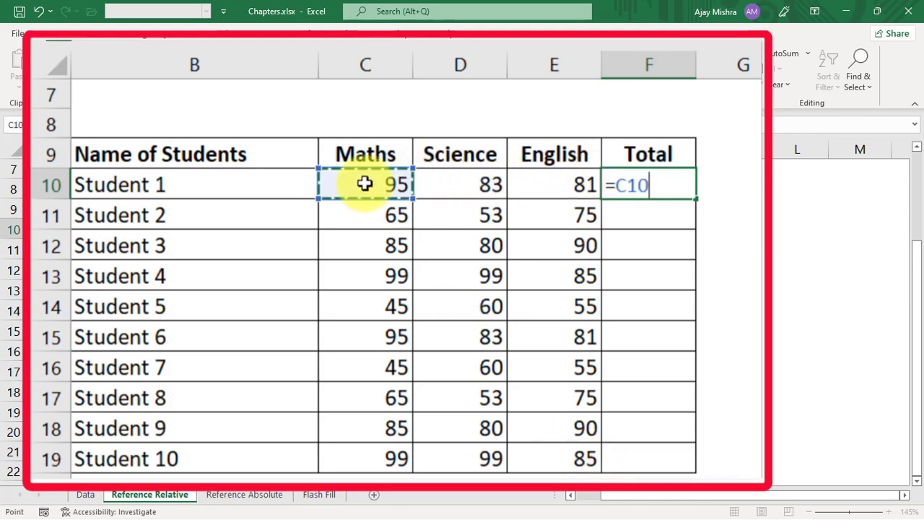
text(+)
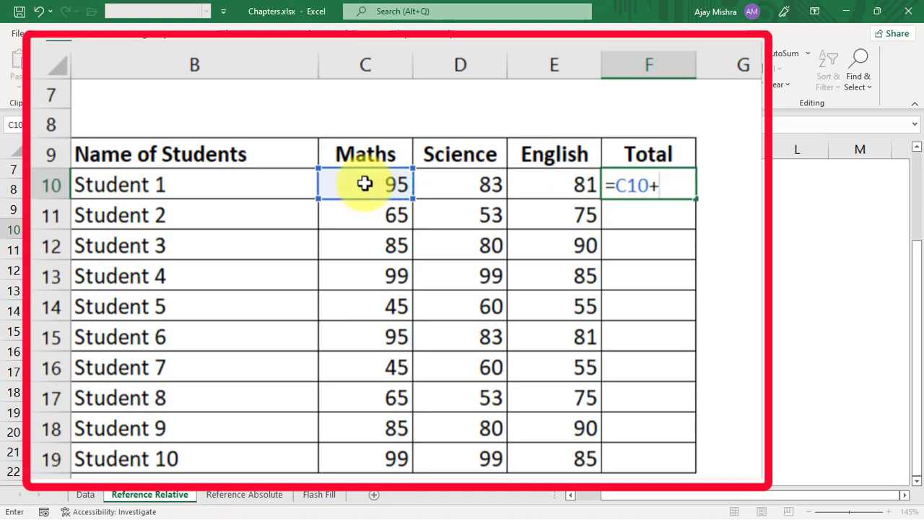
click(472, 185)
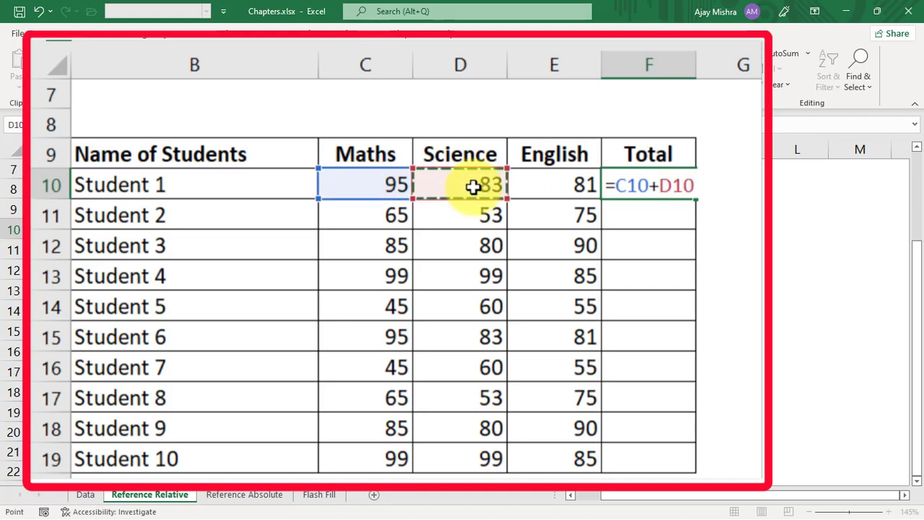
text(+)
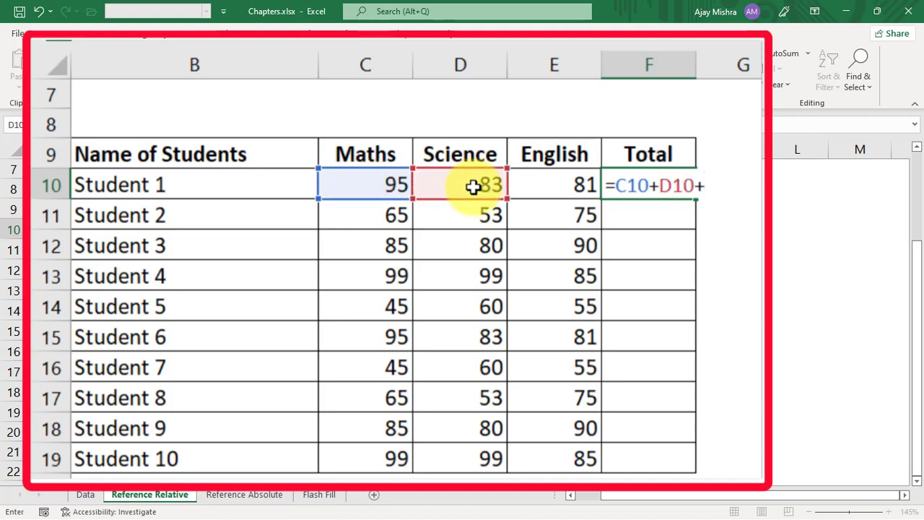
click(547, 185)
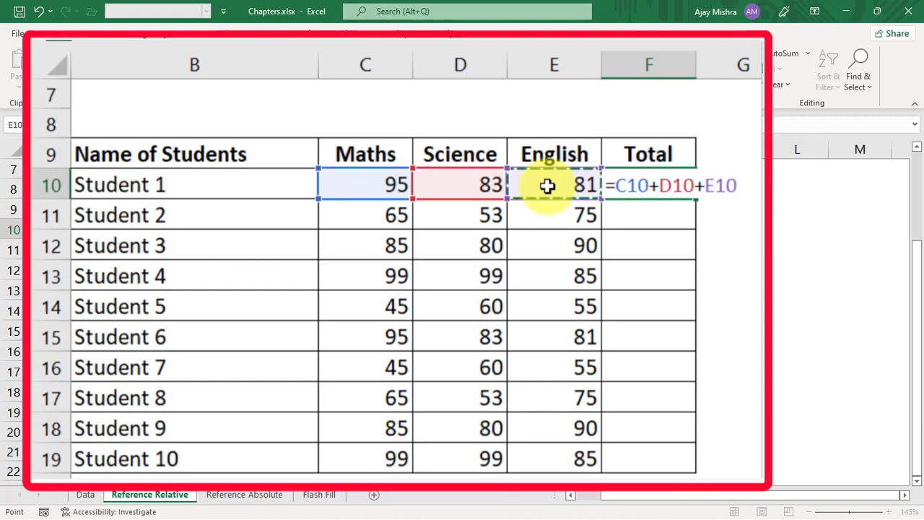
key(Return)
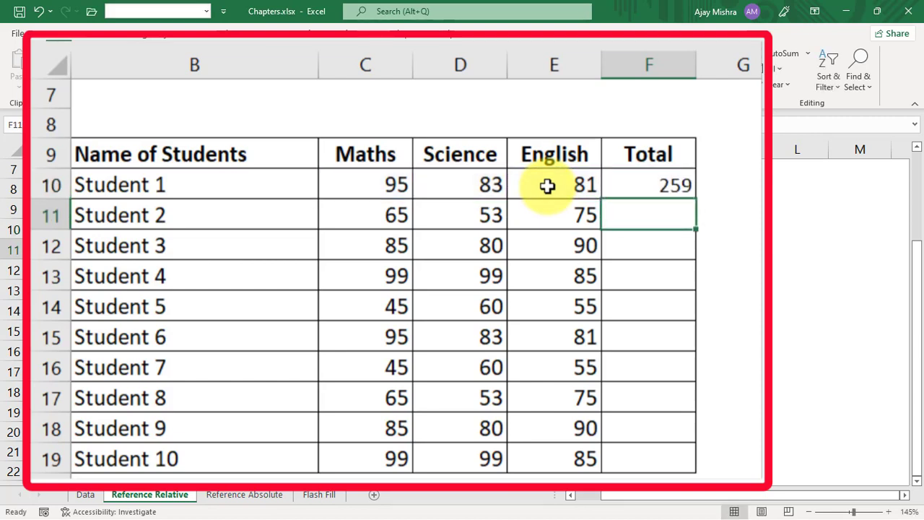
Inspect the cell references used by the Total formula in F10, leaving the formula as it is
click(667, 189)
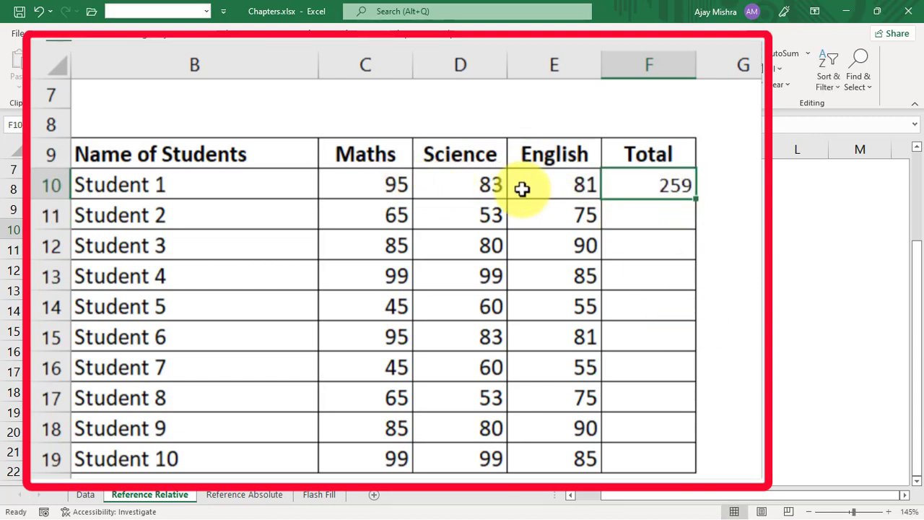
double_click(639, 185)
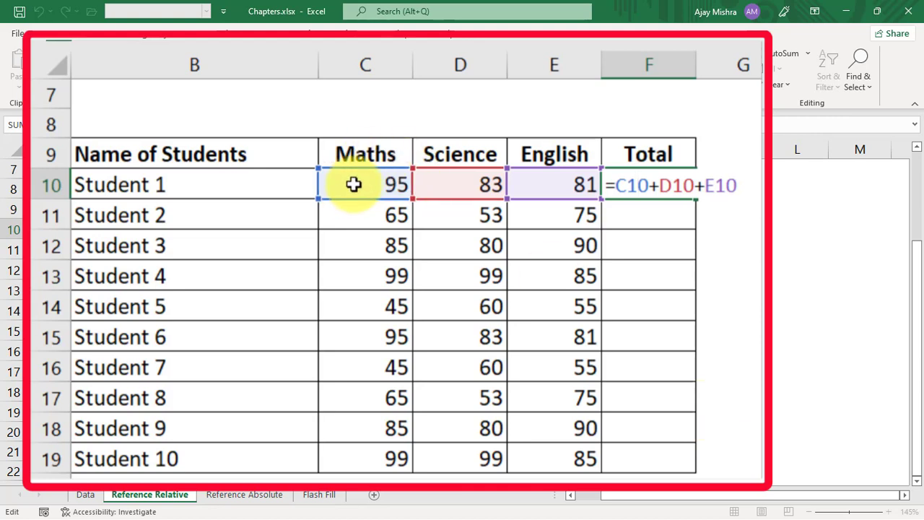
key(Return)
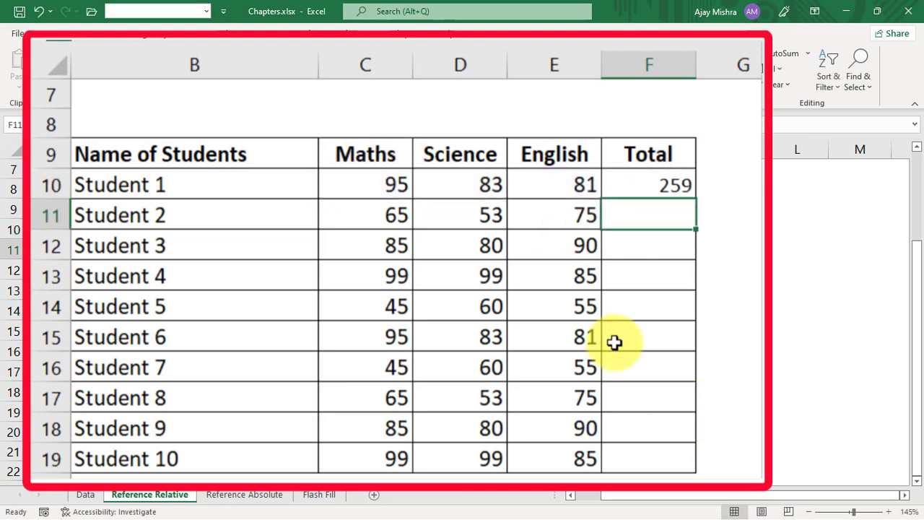
Copy the Total formula from F10, paste it into F11:F19, and undo the paste
click(657, 186)
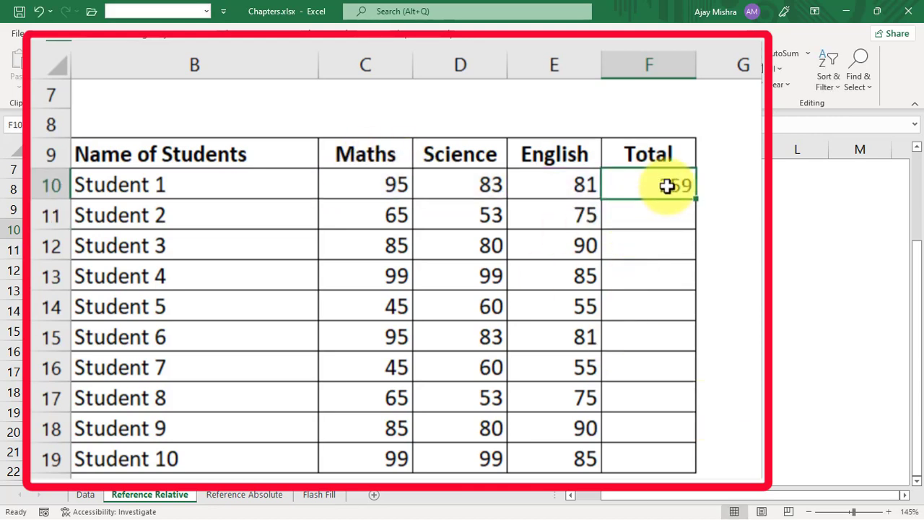
mouse_move(696, 199)
mouse_down()
mouse_move(695, 289)
mouse_move(697, 201)
mouse_up()
key(ctrl+c)
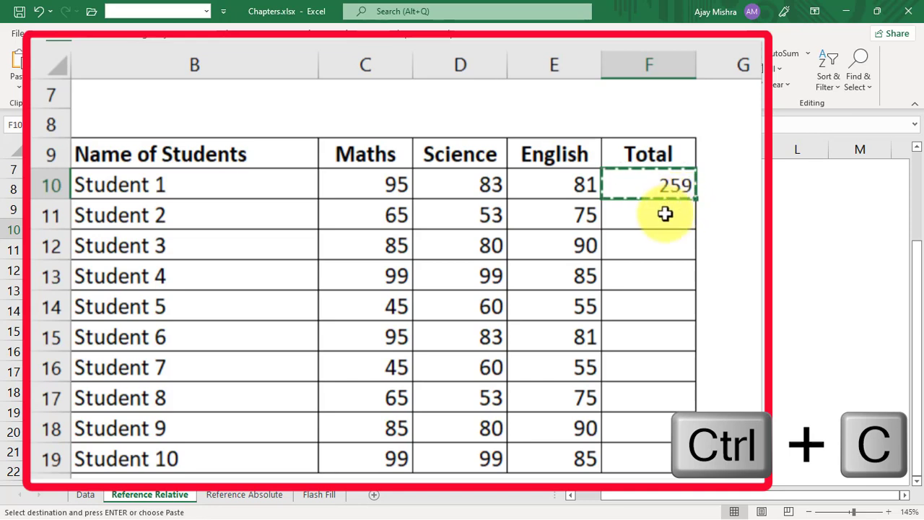
drag(647, 214, 642, 460)
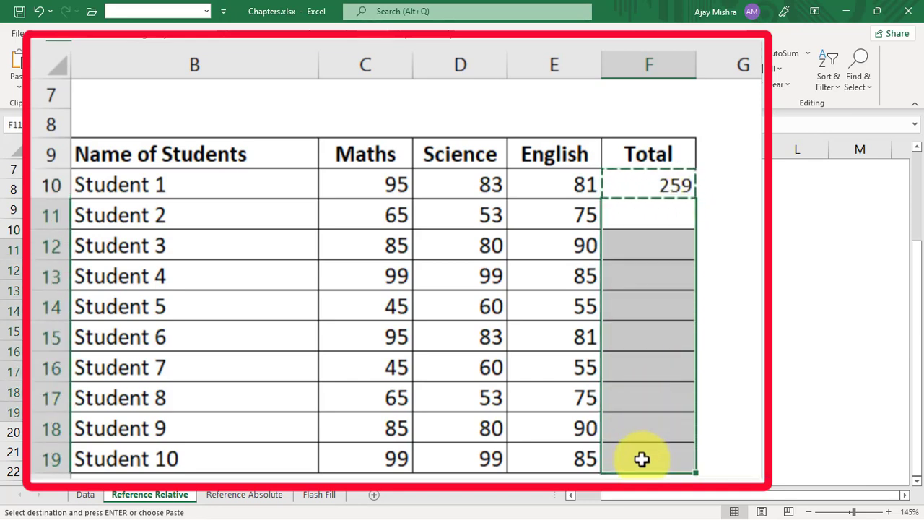
key(ctrl+v)
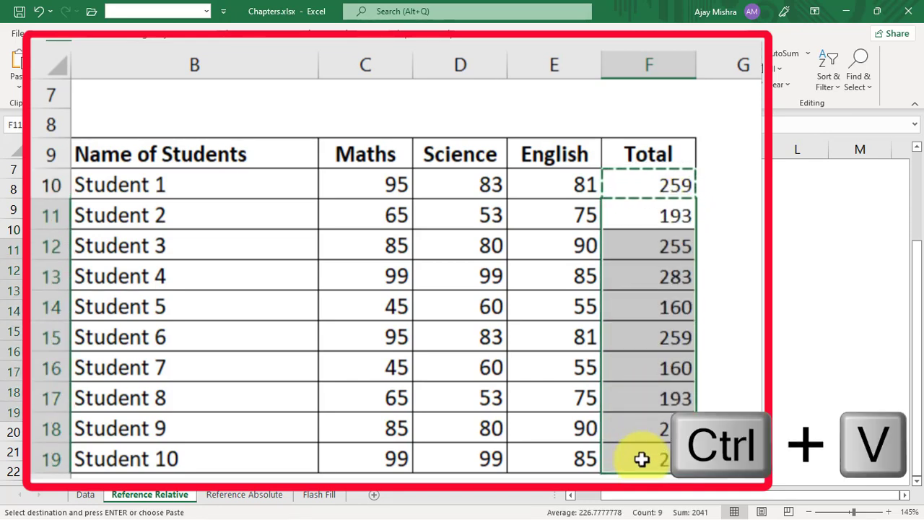
key(ctrl+z)
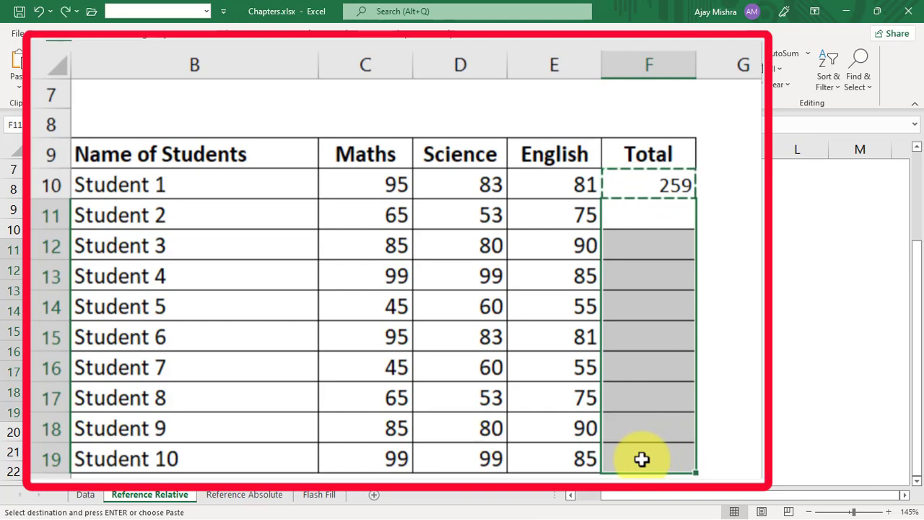
key(Escape)
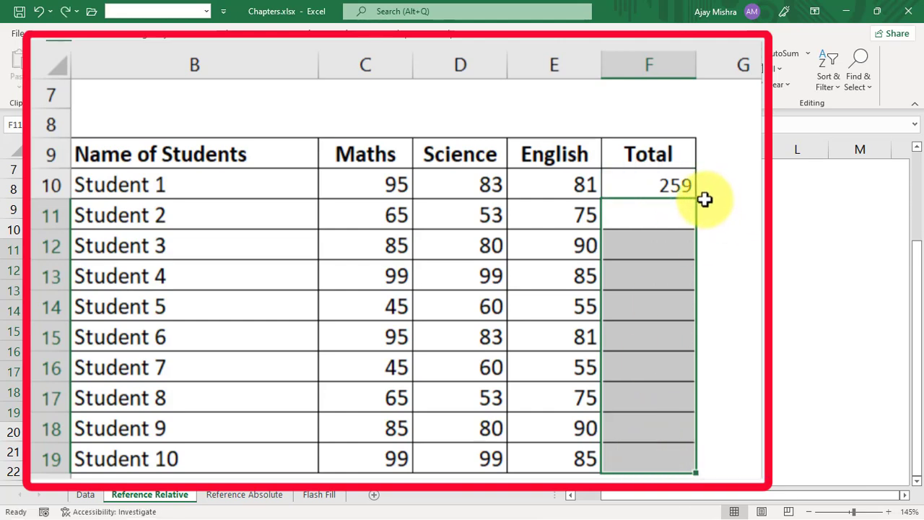
Fill the Total formula from F10 down through F19 for the remaining students
click(660, 190)
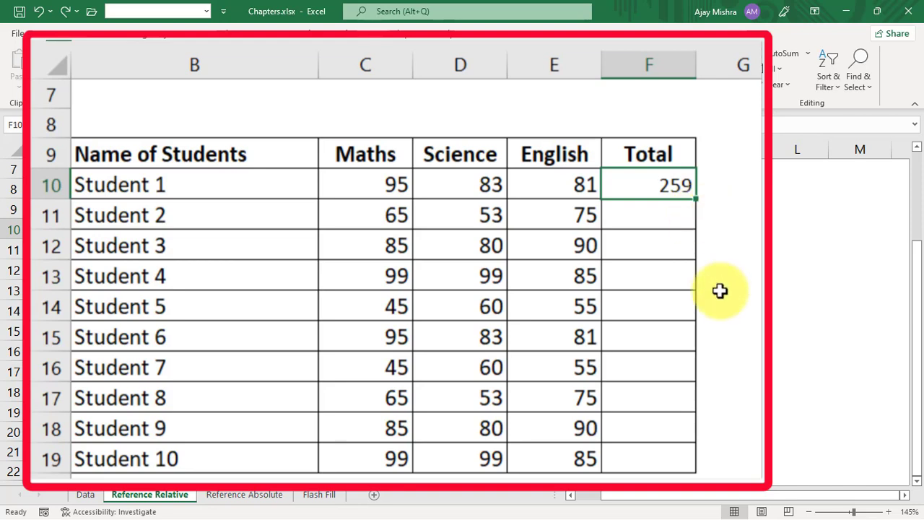
drag(697, 202, 687, 469)
click(546, 290)
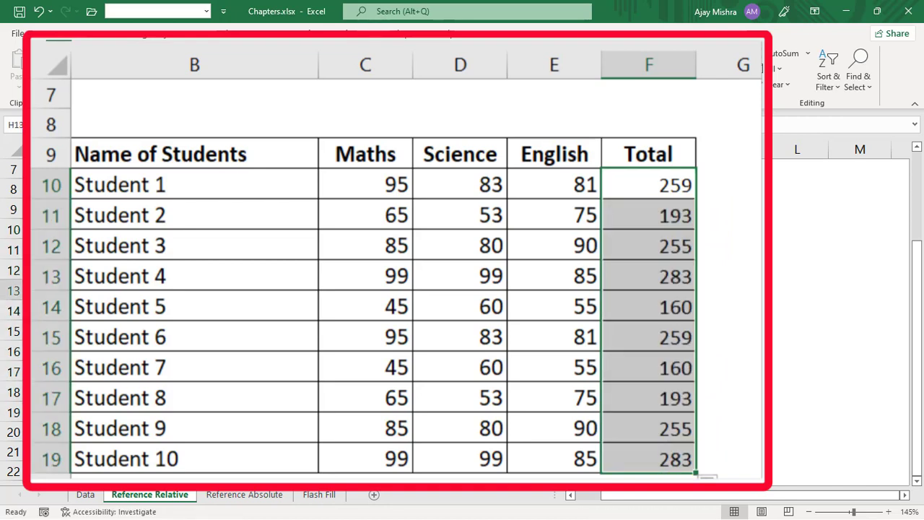
Compare the row references in the filled Total formulas of Student 2 in F11 and Student 9 in F18
click(663, 194)
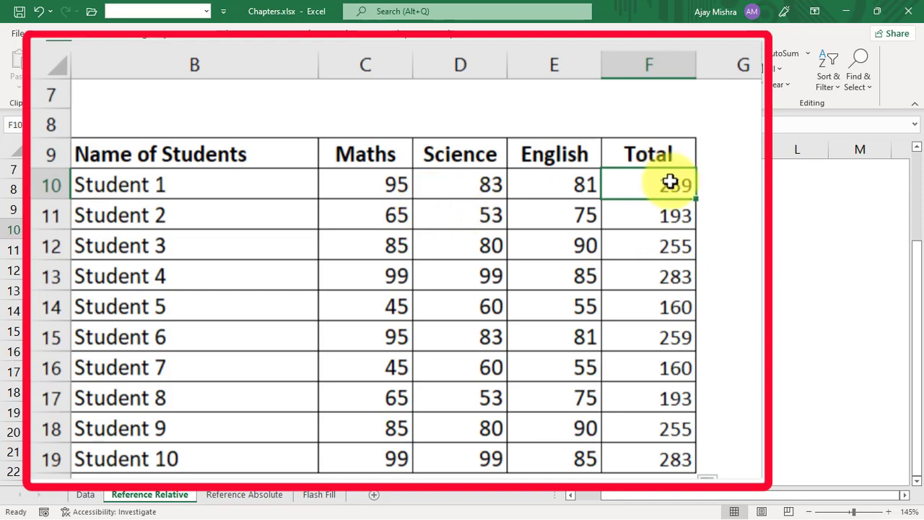
double_click(676, 222)
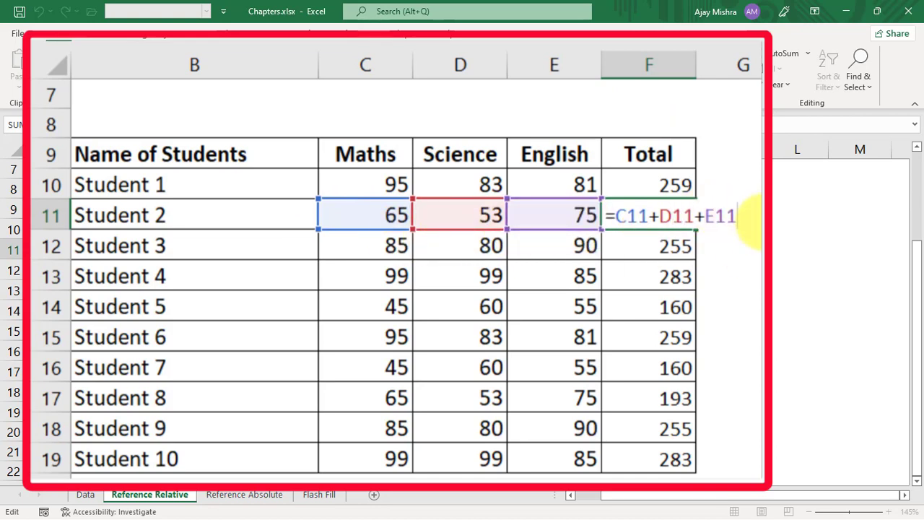
key(Return)
double_click(681, 429)
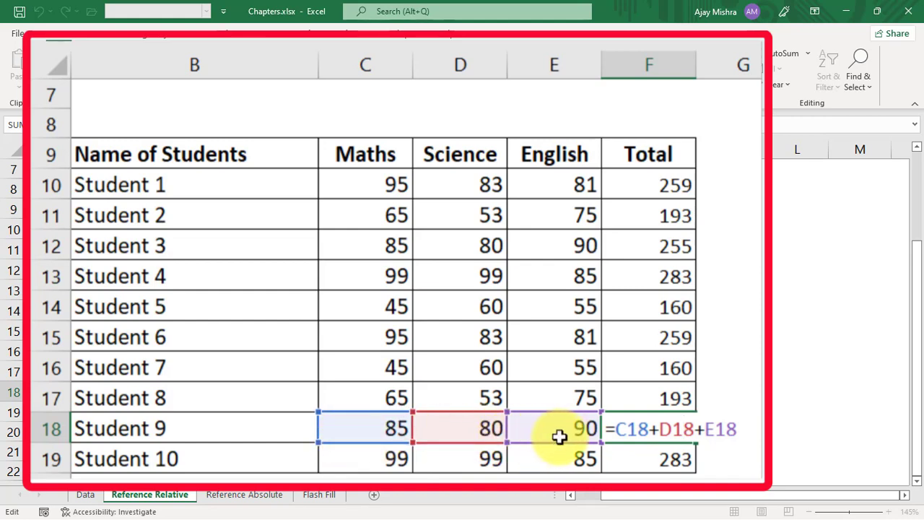
key(Return)
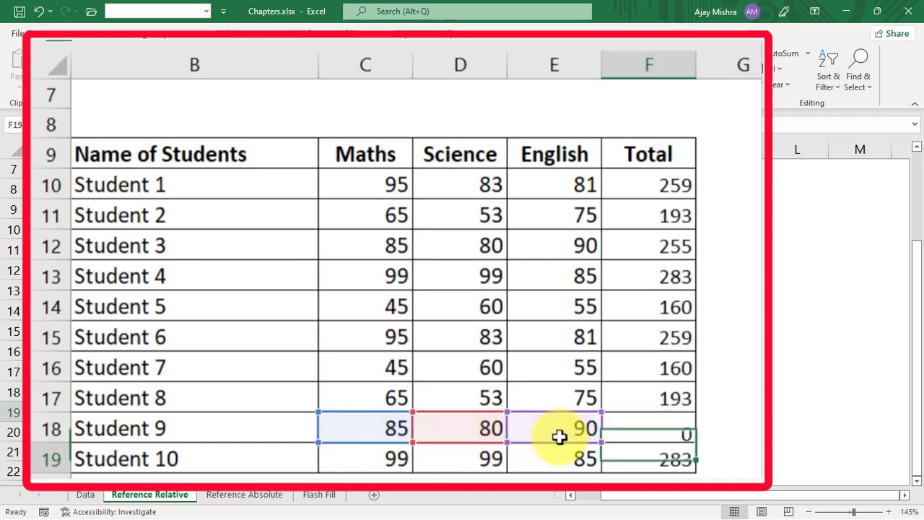